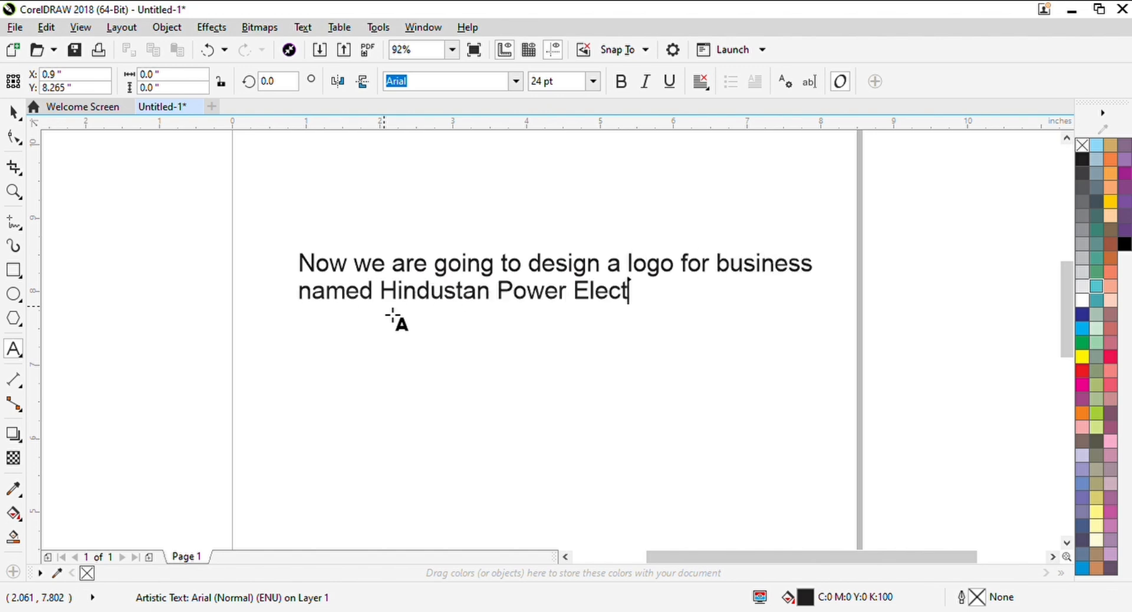
Move the introductory sentence about the logo up to the top area of the page
key("ctrl+a")
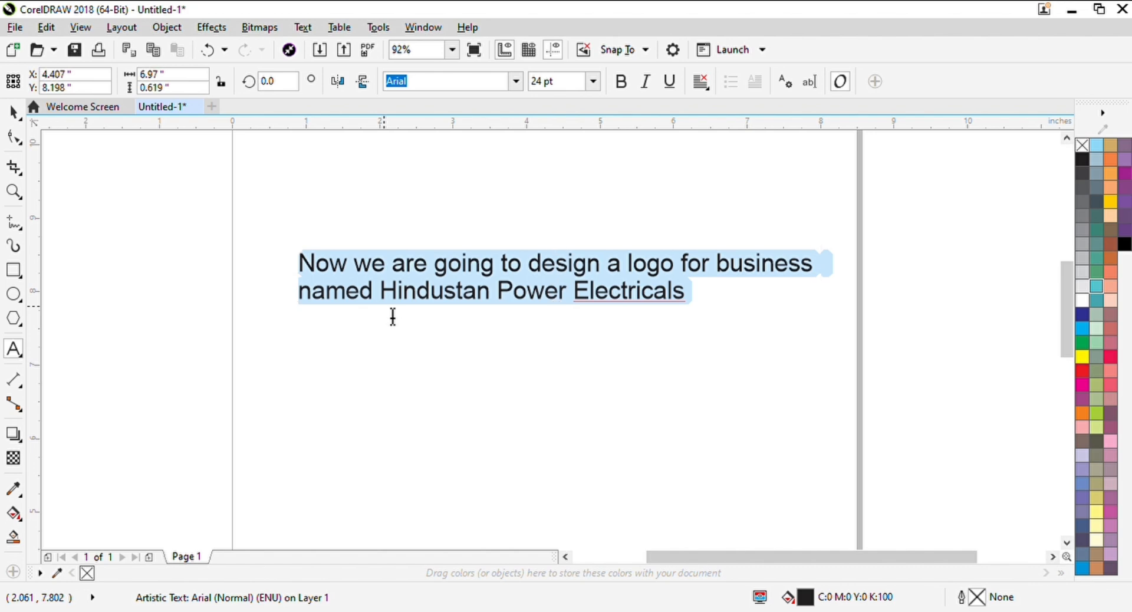
key("ctrl+space")
left_click_drag(553, 353, 540, 235)
left_click(419, 385)
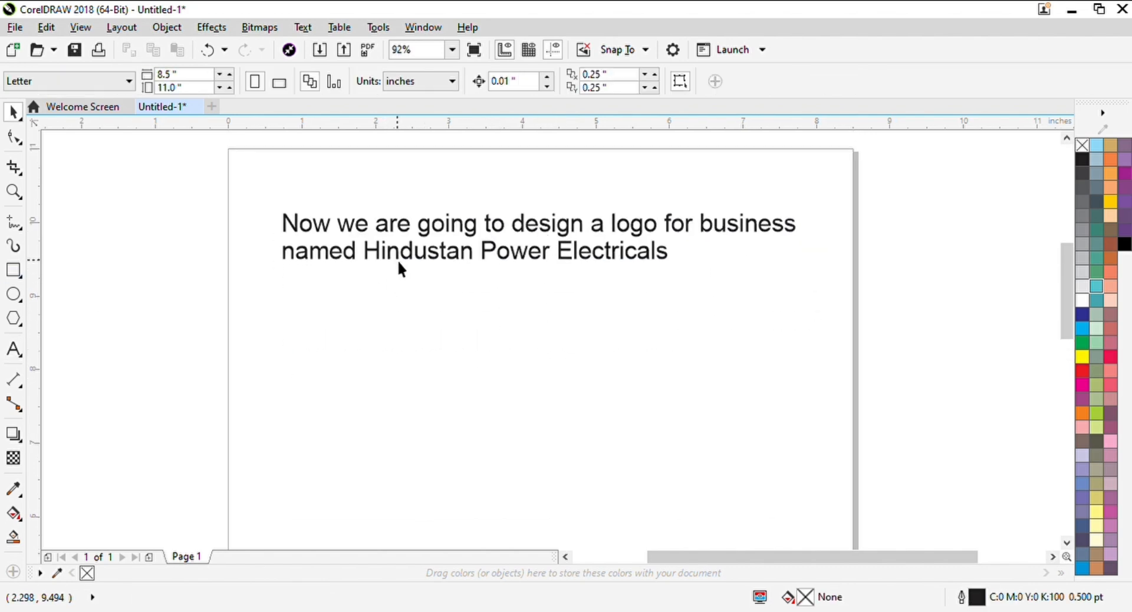
Paste a copy of the sentence below the original and replace its text with HPE
key("ctrl+v")
key("F8")
key("ctrl+a")
type("HP")
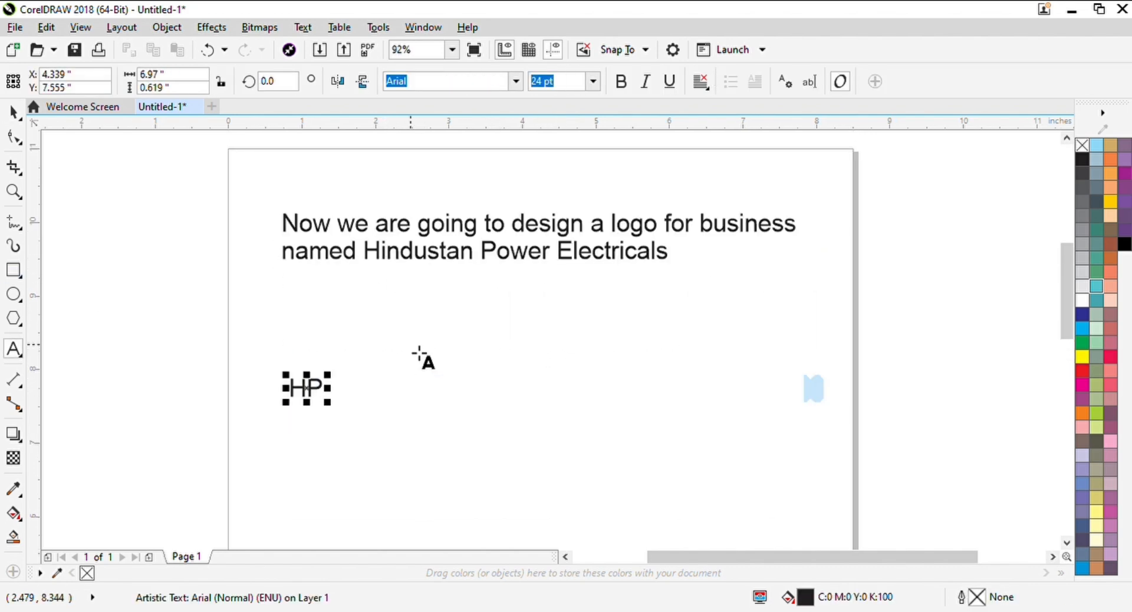
key("ctrl+space")
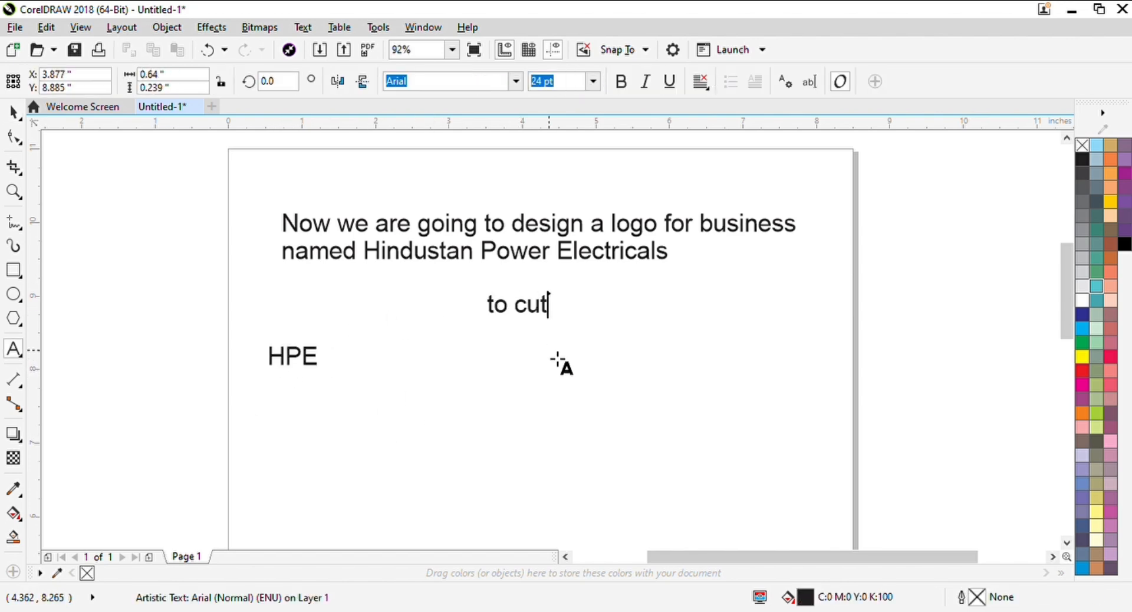
key("ctrl+space")
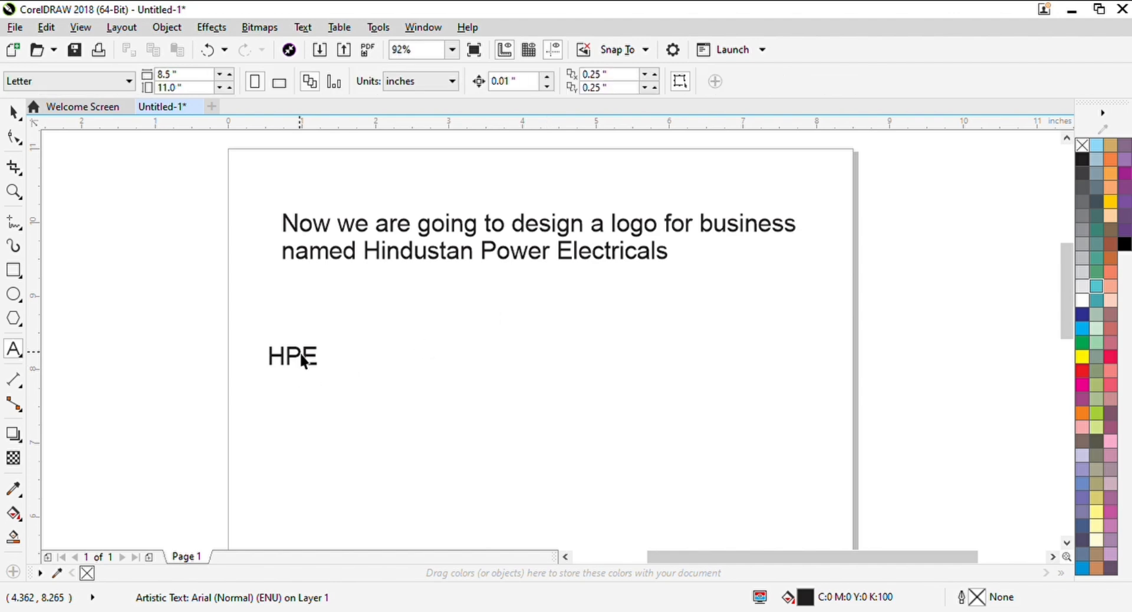
Enlarge the HPE text to about 120 pt and set its font to Blackpast
left_click_drag(293, 357, 615, 453)
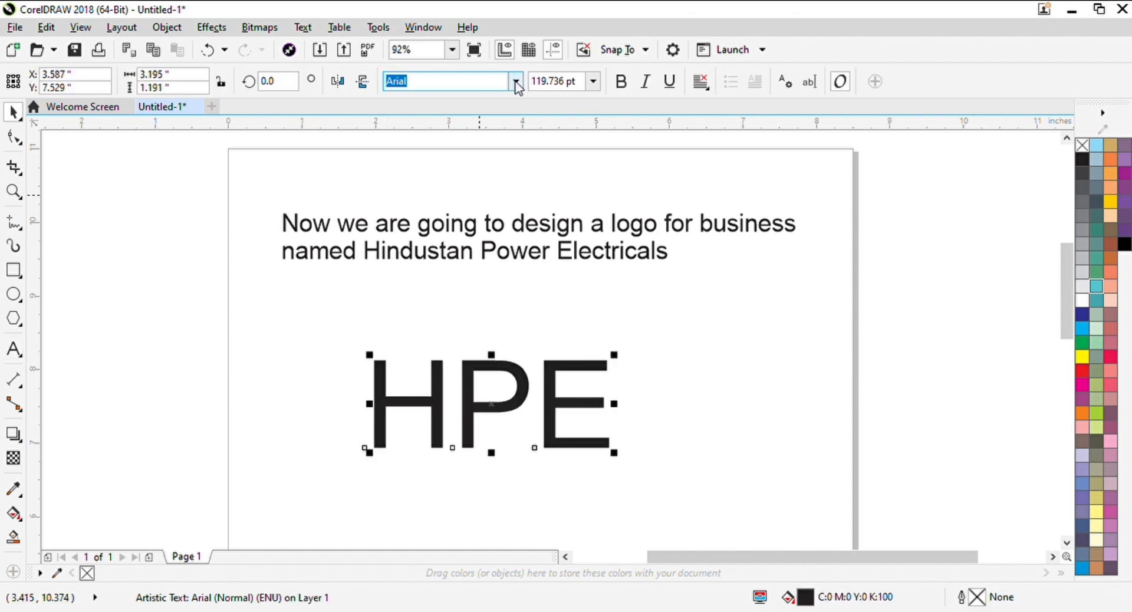
left_click(498, 304)
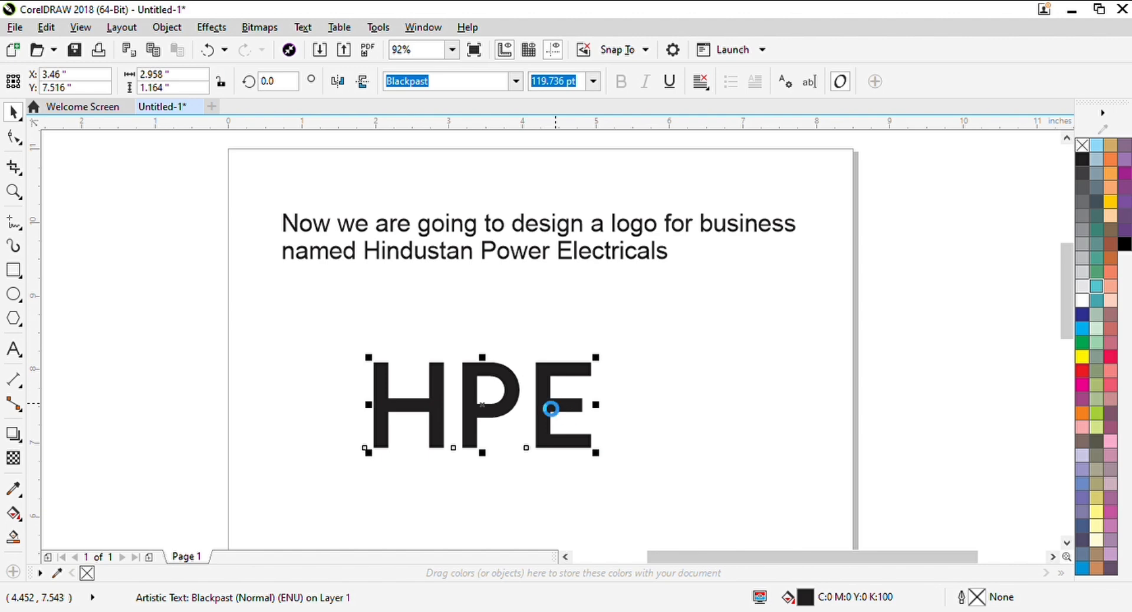
Break HPE into separate letters and overlap the P's stem with the lower part of the H's right stem
left_click_drag(481, 414, 455, 449)
scroll(454, 451, "down", 3)
left_click_drag(436, 335, 488, 396)
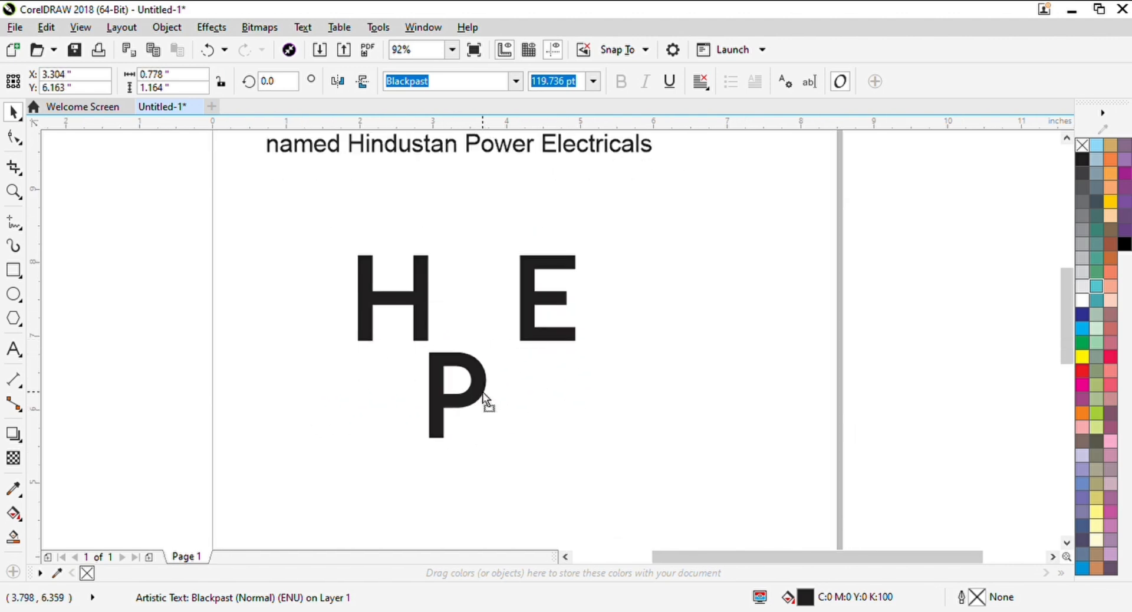
left_click_drag(418, 296, 431, 342)
scroll(508, 447, "up", 6)
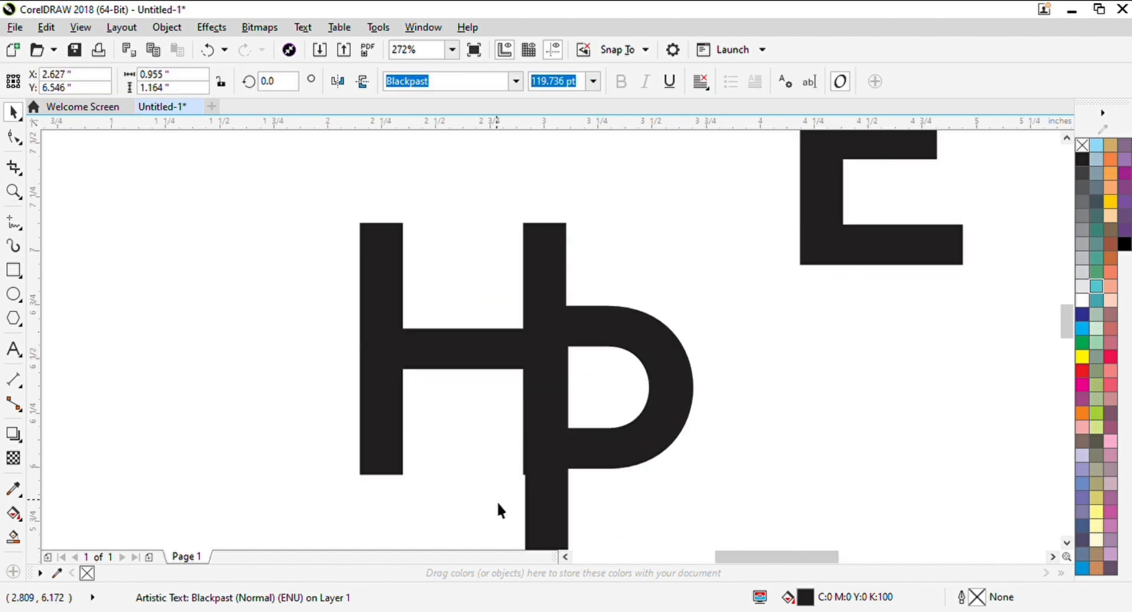
left_click_drag(531, 511, 529, 509)
Move the E onto the shared stem of the H and P so its arms overlap the P's bowl
scroll(570, 369, "down", 1)
scroll(585, 318, "down", 3)
left_click_drag(772, 283, 482, 362)
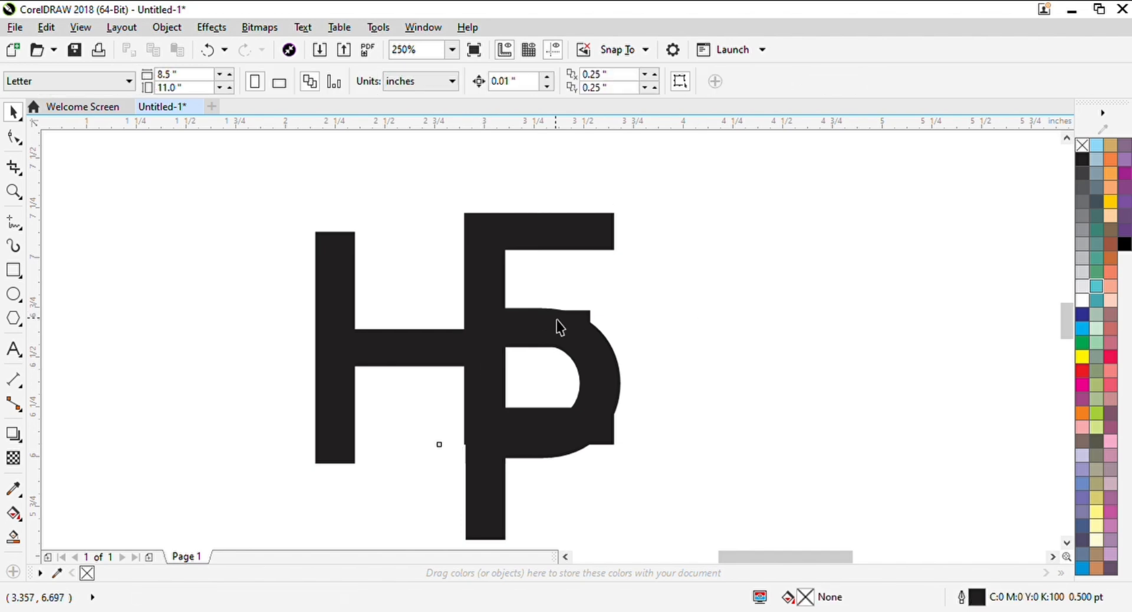
Convert the three overlapping letters to curves and select the E
key("ctrl+a")
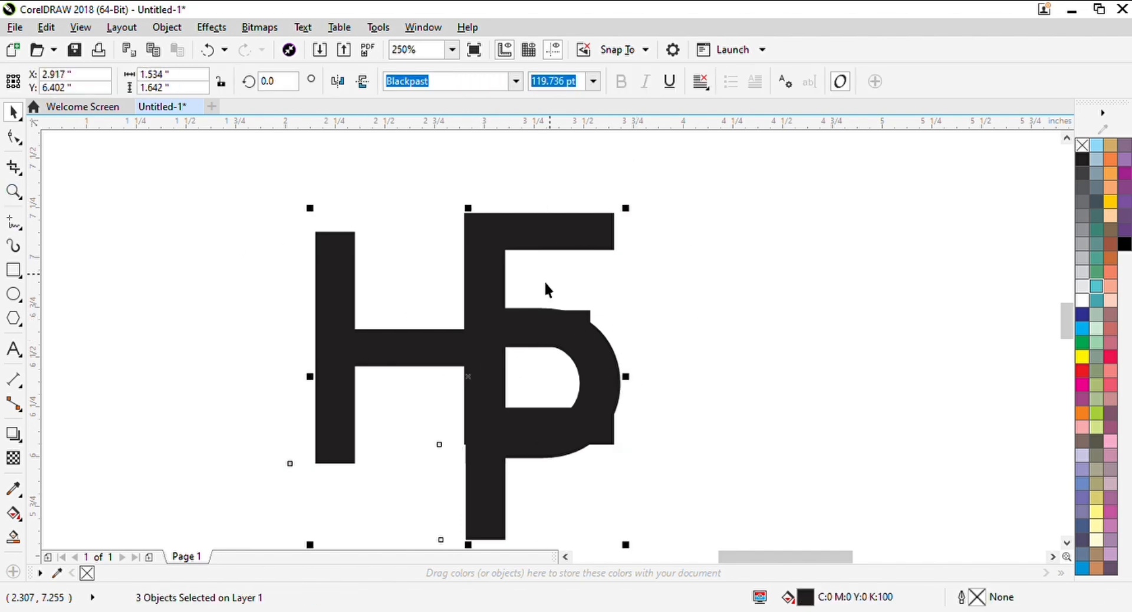
left_click(657, 308)
left_click(526, 228)
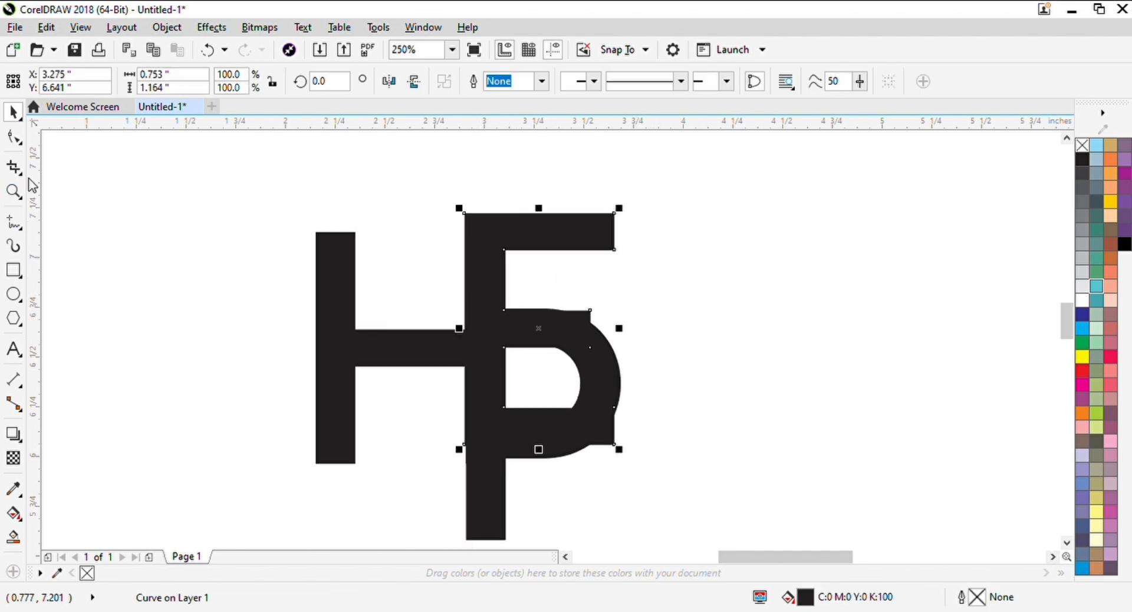
Try to remove the part of the E protruding beyond the P with Virtual Segment Delete
left_click(19, 175)
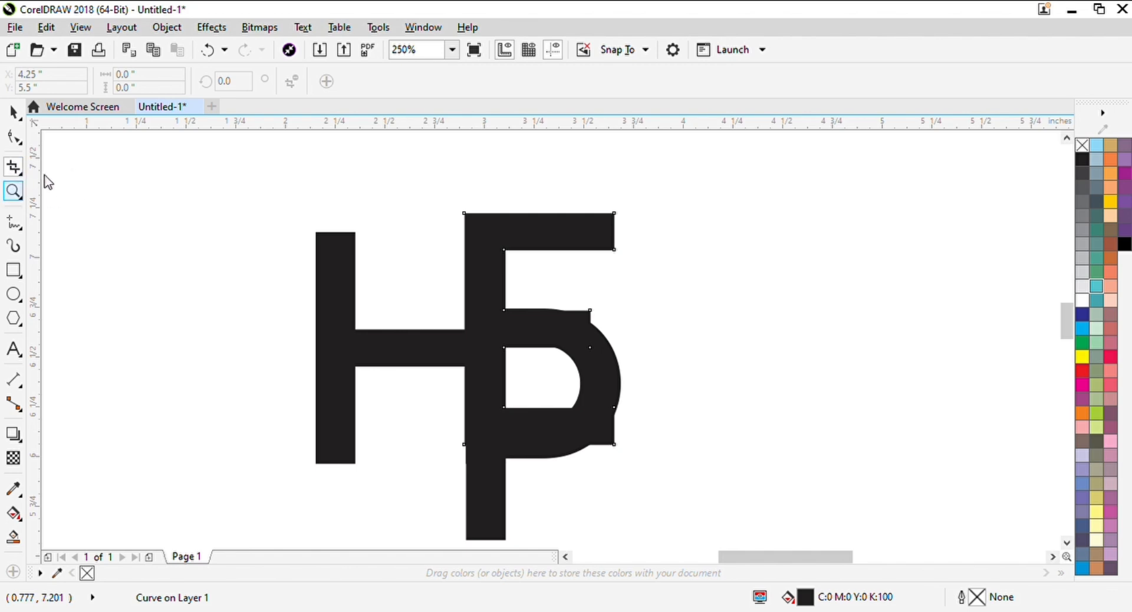
key("x")
left_click(590, 324)
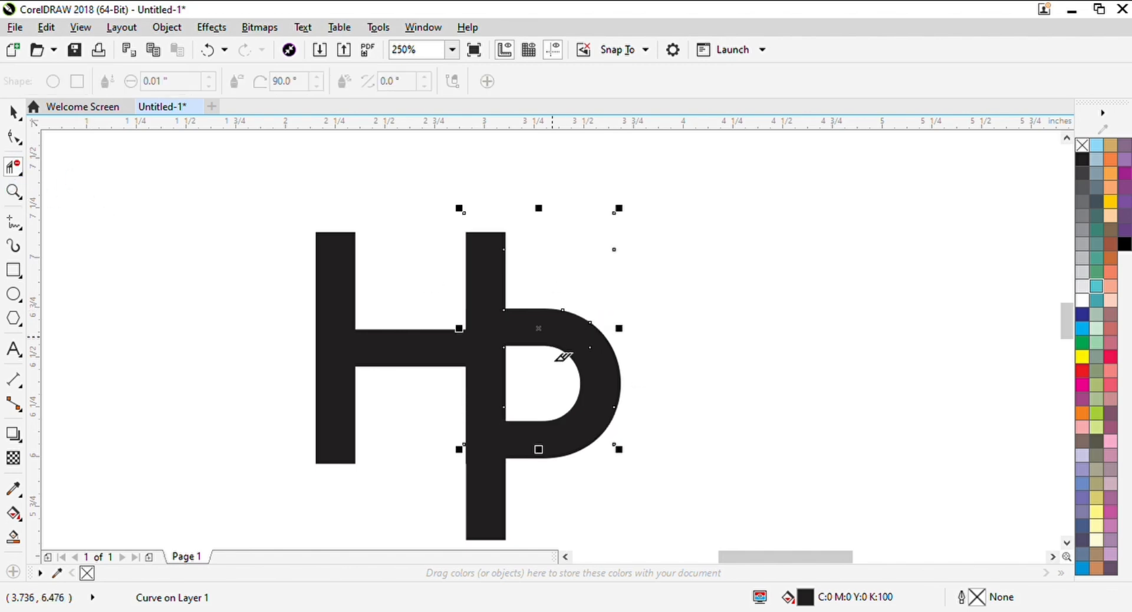
key("ctrl+z")
key("space")
left_click(633, 299)
left_click(584, 315)
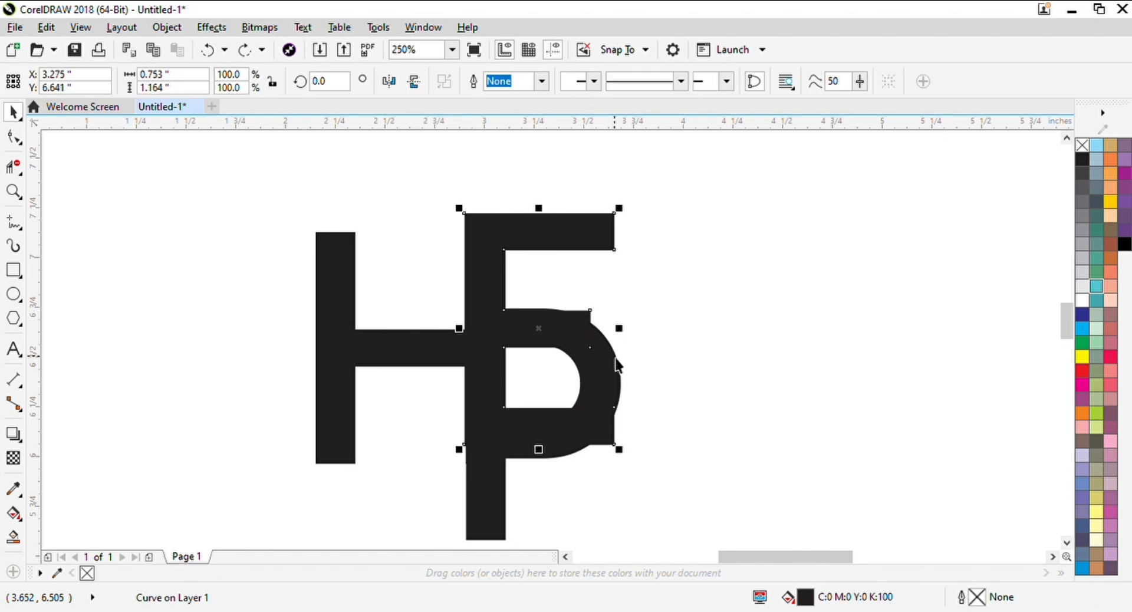
Try to join the E and P into one curve and delete the protruding segment
left_click(612, 357, "shift")
left_click(474, 87)
key("x")
left_click(590, 324)
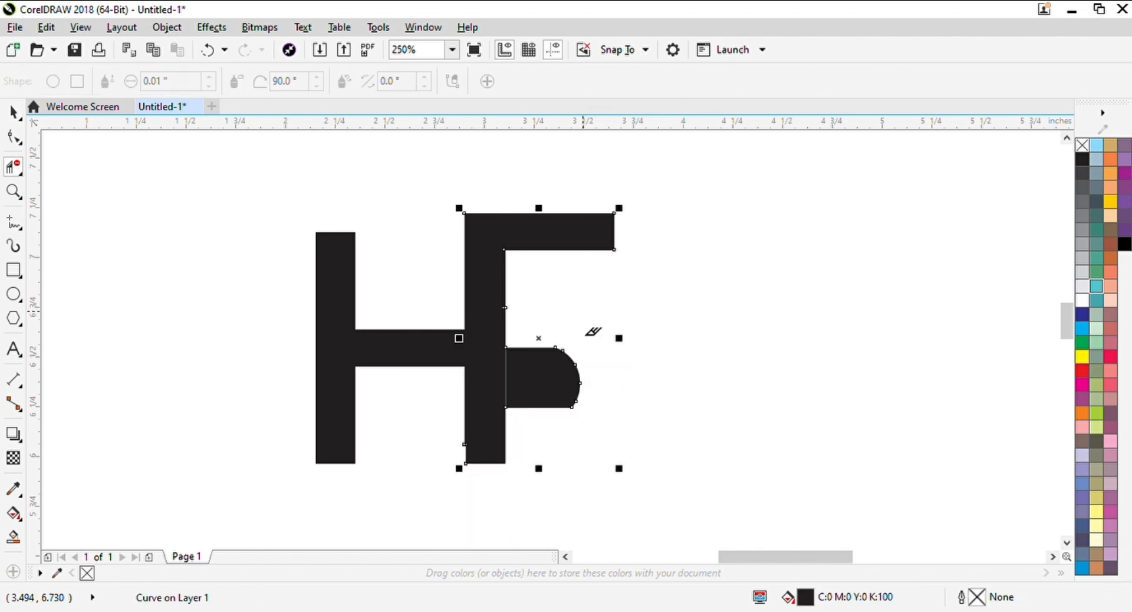
key("ctrl+z")
key("space")
key("ctrl+z")
Try to delete the protruding lower corner of the E with the E and P selected as separate objects
key("x")
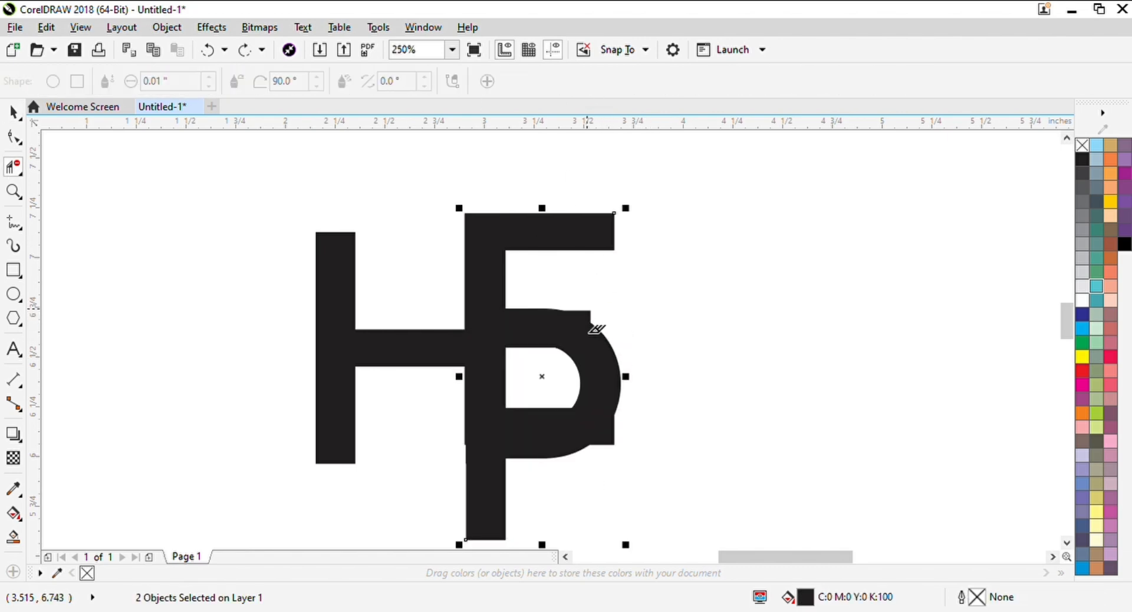
left_click(614, 444)
key("ctrl+z")
key("space")
Erase the corner of the E's lower arm that sticks out beyond the P's bowl, using the Eraser tool
left_click(641, 435)
scroll(608, 435, "up", 2)
left_click(613, 438)
left_click_drag(613, 437, 584, 374)
key("F10")
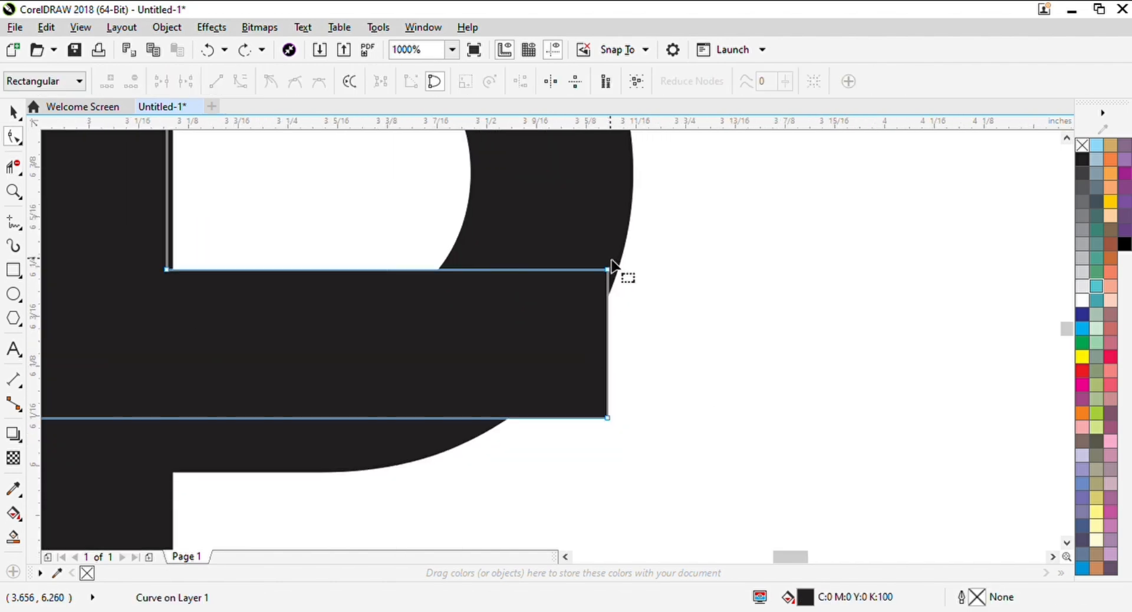
left_click(21, 174)
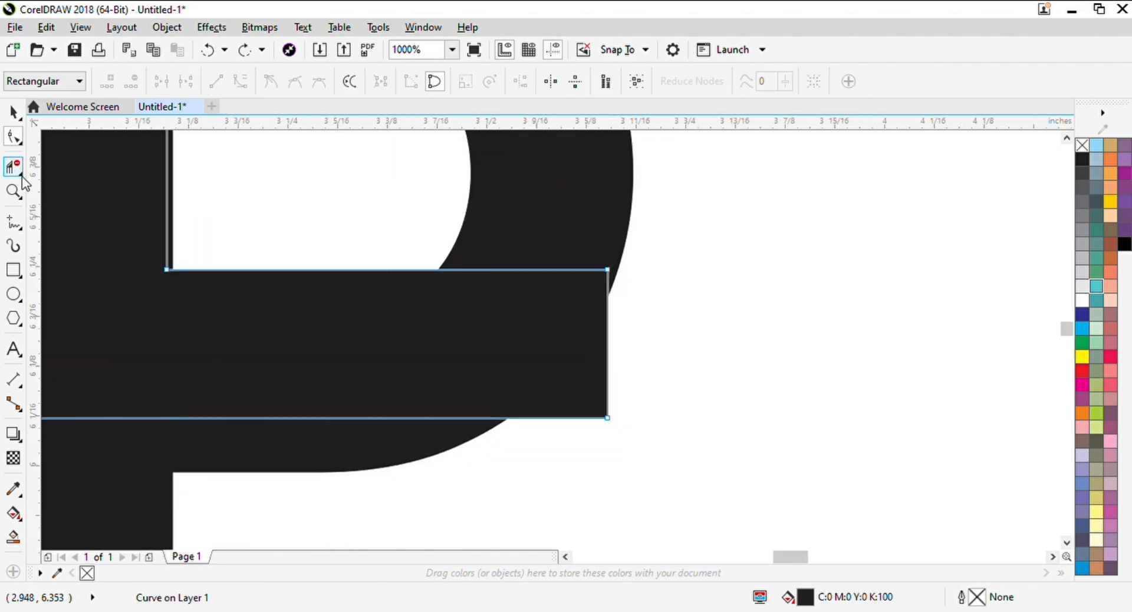
left_click(67, 183)
key("x")
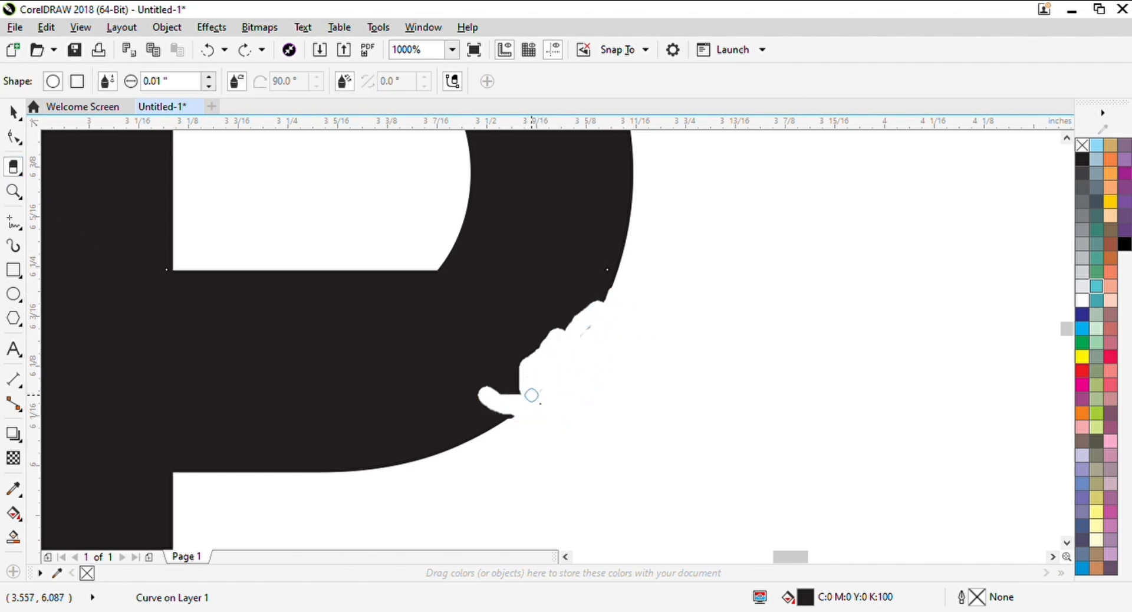
key("ctrl+z")
key("space")
Try to erase the corner of the E's middle arm above the P's bowl, then undo the erasing
left_click(690, 340)
scroll(574, 413, "down", 2)
scroll(552, 280, "up", 2)
key("x")
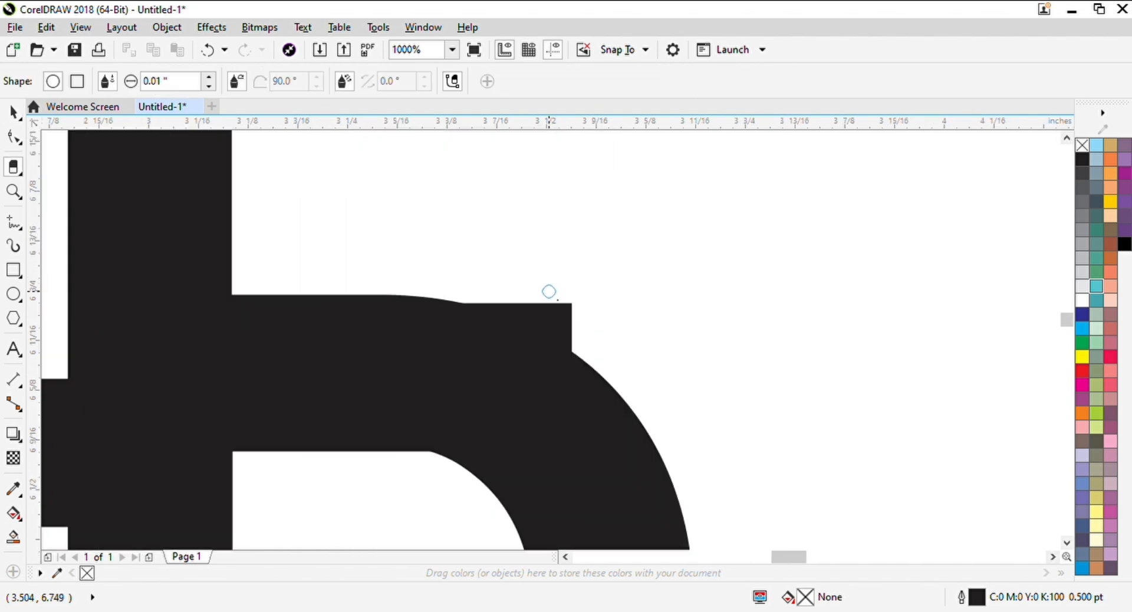
mouse_move(474, 292)
left_mouse_down()
mouse_move(568, 352)
mouse_move(576, 309)
mouse_move(472, 305)
mouse_move(555, 347)
mouse_move(504, 358)
mouse_move(613, 373)
left_mouse_up()
key("space")
left_click(633, 293)
key("space")
key("space")
scroll(542, 306, "down", 2)
key("ctrl+z")
key("ctrl+z")
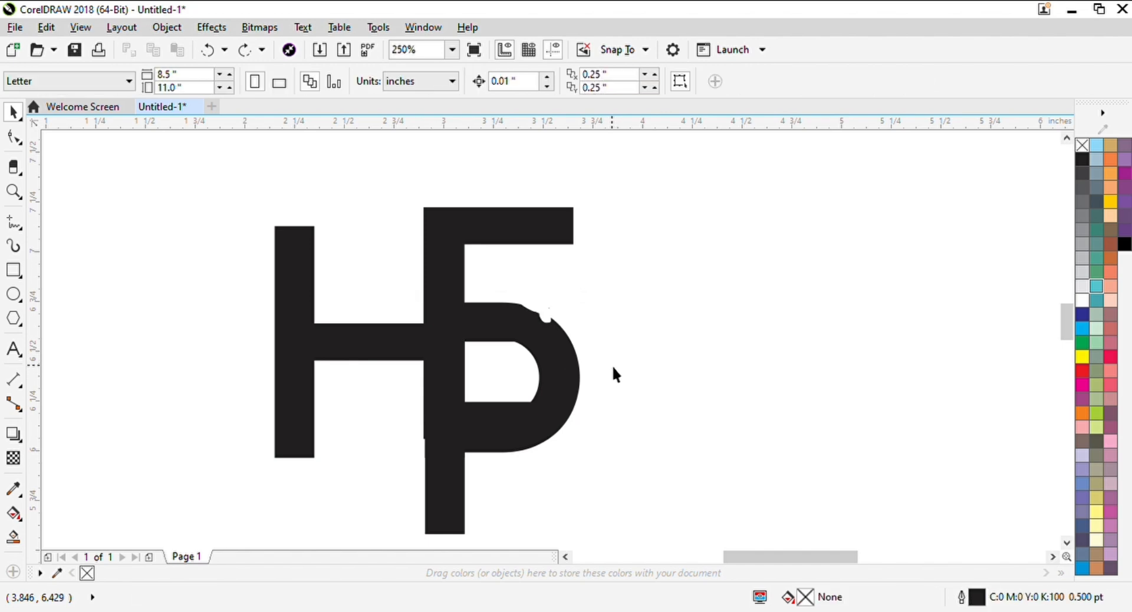
key("ctrl+z")
Erase the E's middle-arm corner that sticks out above the P's bowl with only the E selected
scroll(548, 307, "up", 2)
left_click(548, 307)
key("space")
left_click_drag(414, 288, 505, 319)
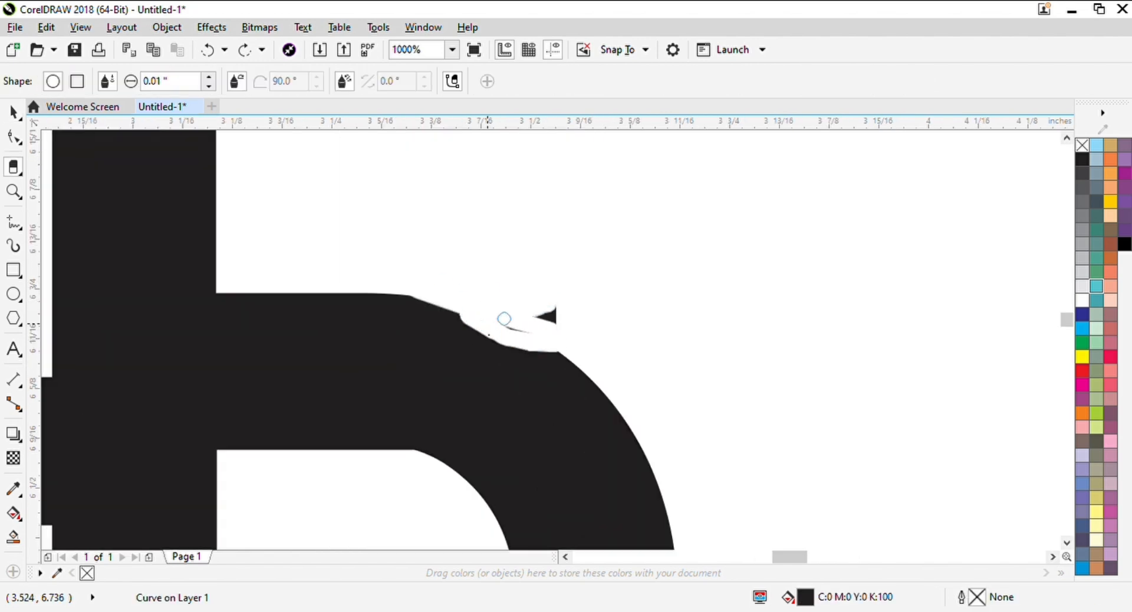
key("space")
scroll(564, 299, "down", 2)
Erase the part of the E's middle arm that flattens the upper curve inside the P's bowl
left_click(524, 344)
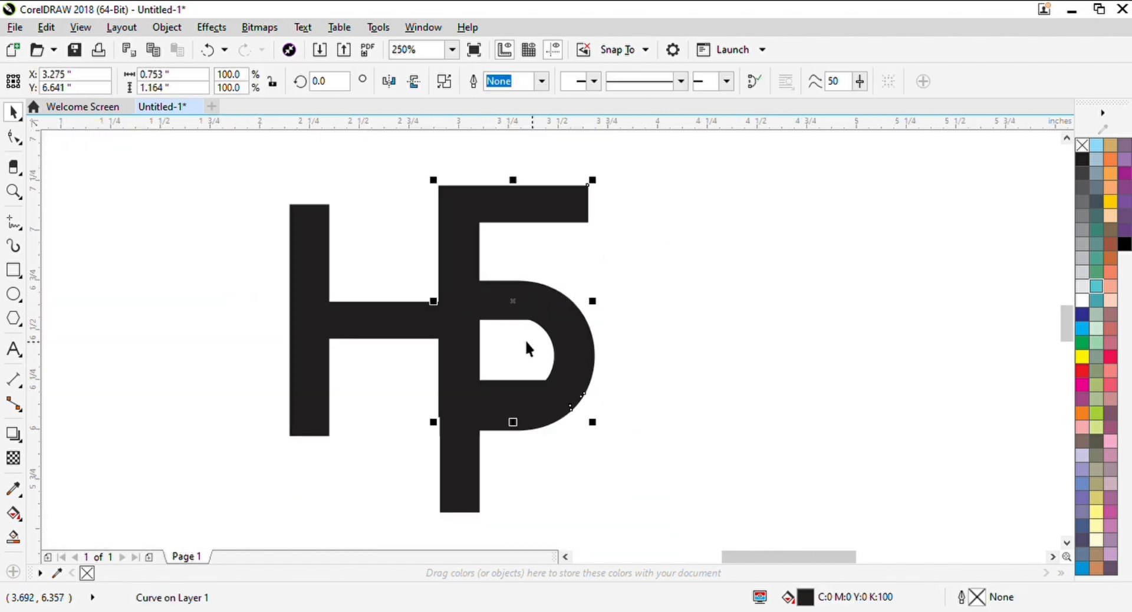
scroll(510, 328, "up", 2)
key("Escape")
key("space")
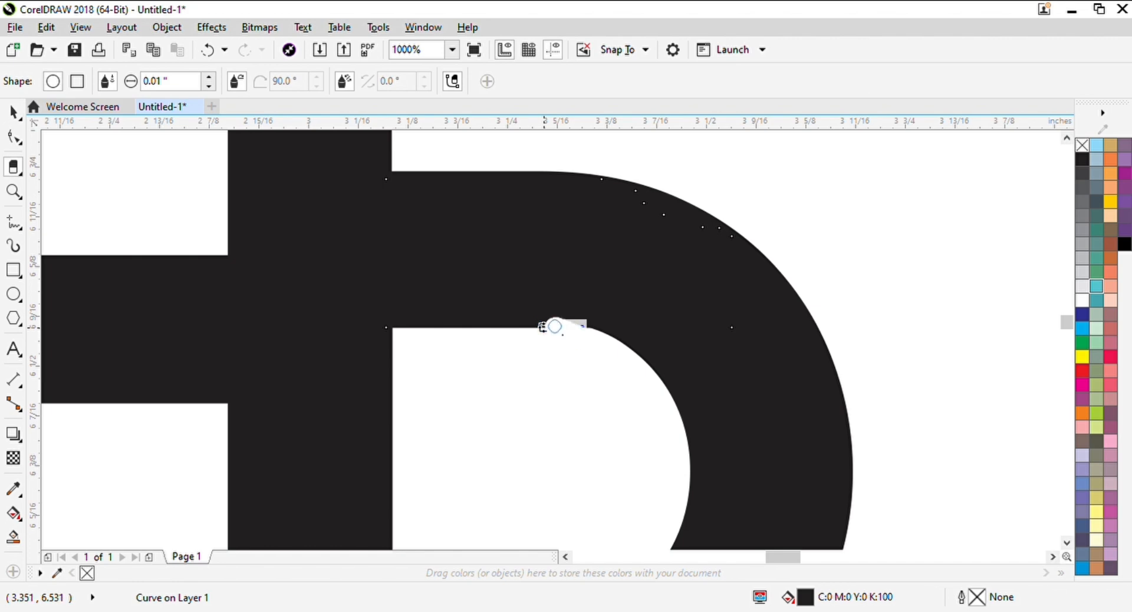
left_click_drag(554, 326, 610, 316)
key("ctrl+z")
key("space")
scroll(437, 358, "down", 2)
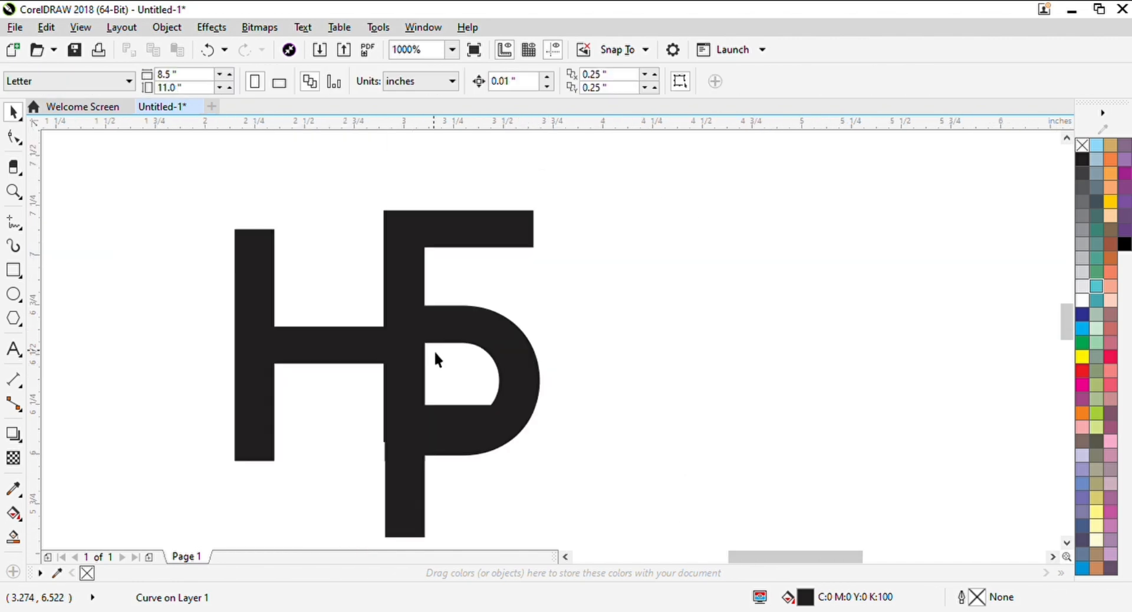
Erase the part of the E's lower arm that fills the bottom of the P's inner opening
scroll(493, 374, "up", 1)
left_click(467, 369)
key("space")
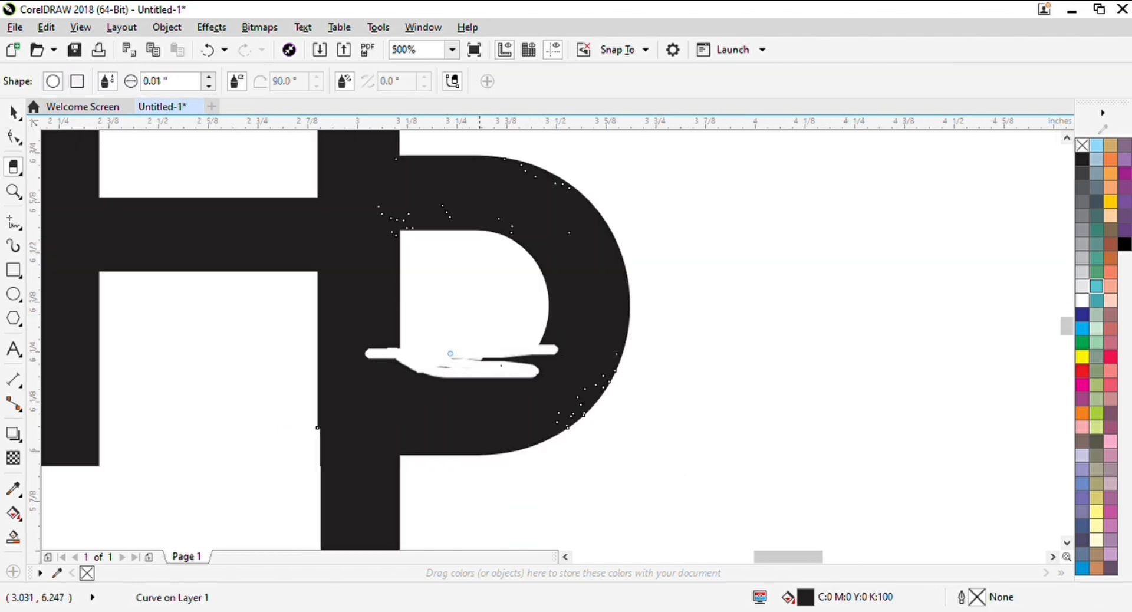
left_click_drag(538, 355, 537, 357)
scroll(512, 367, "up", 1)
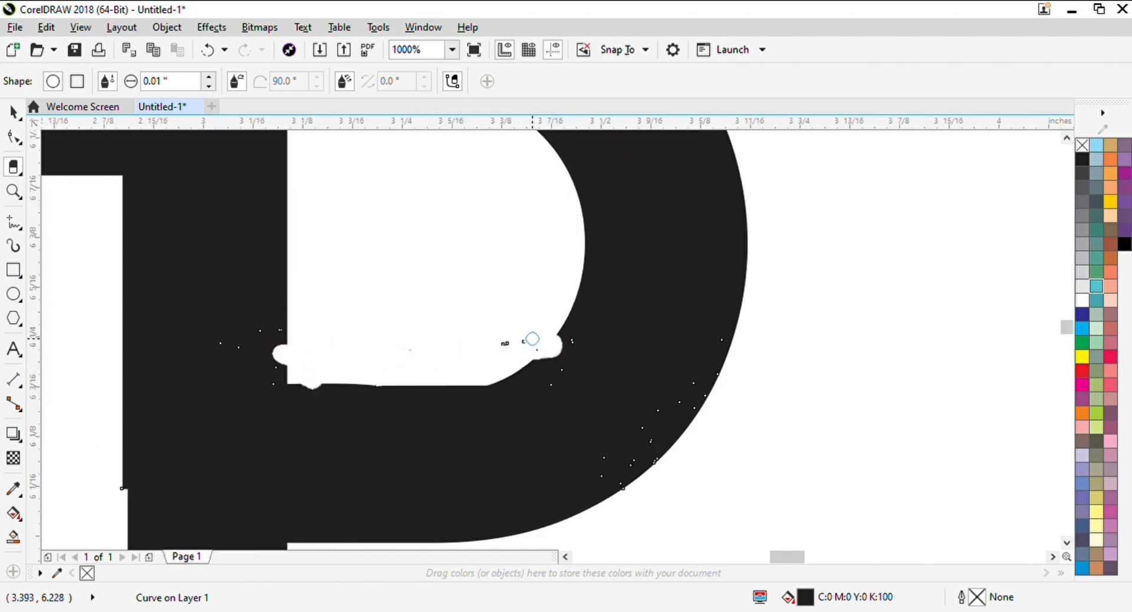
scroll(377, 392, "up", 1)
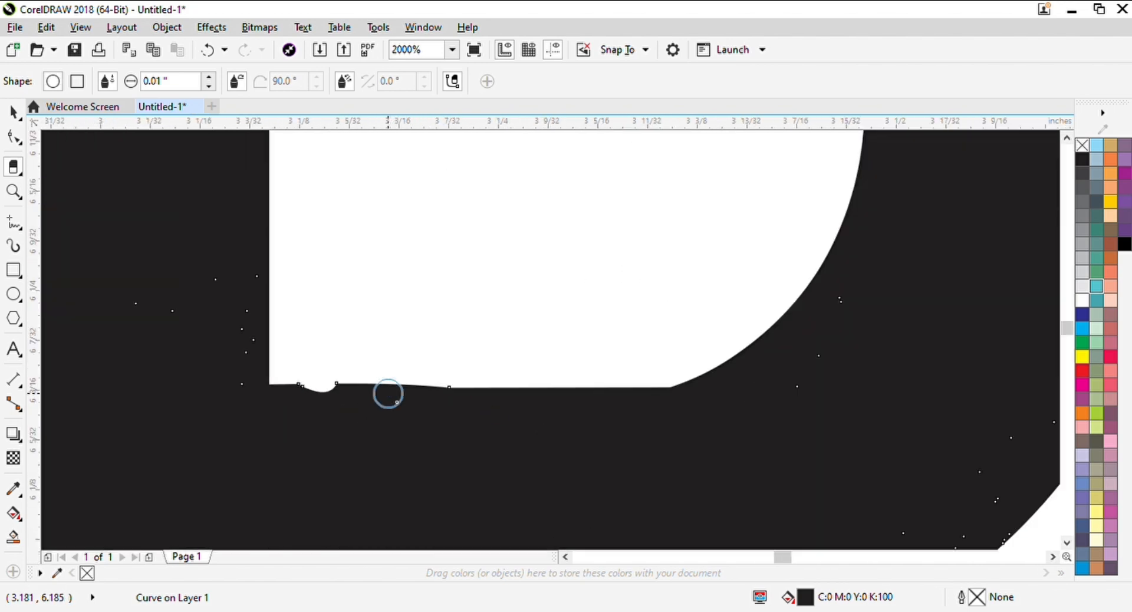
mouse_move(387, 394)
left_mouse_down()
mouse_move(512, 387)
mouse_move(268, 388)
mouse_move(515, 428)
mouse_move(277, 359)
mouse_move(314, 415)
left_mouse_up()
key("space")
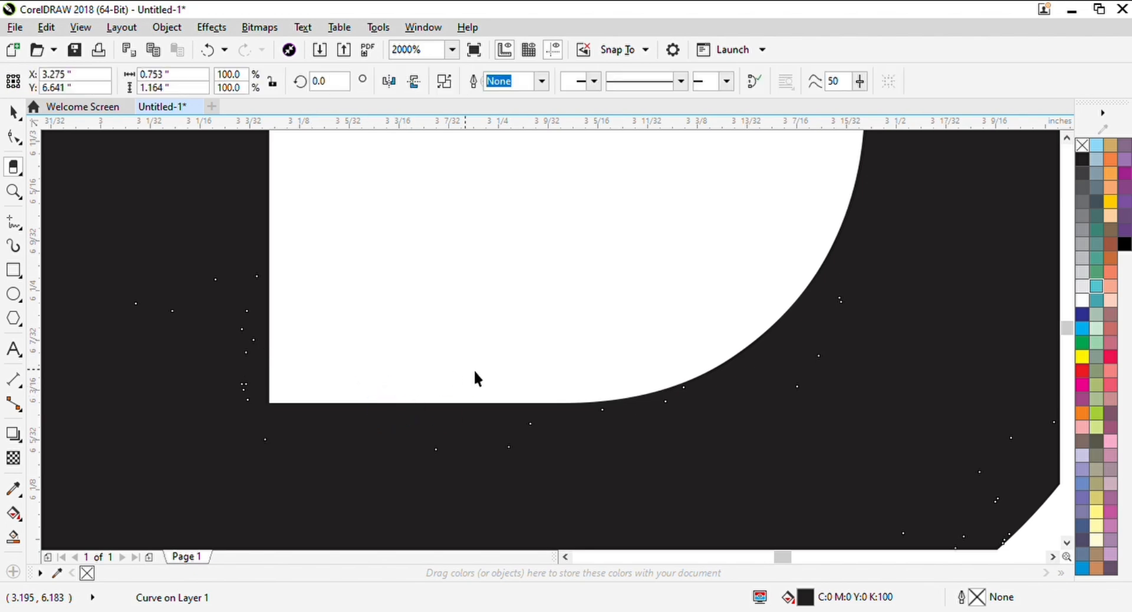
scroll(470, 402, "down", 3)
key("Escape")
Shorten the H's left stem by moving its top nodes down
scroll(505, 316, "down", 2)
scroll(475, 322, "up", 2)
left_click(401, 324)
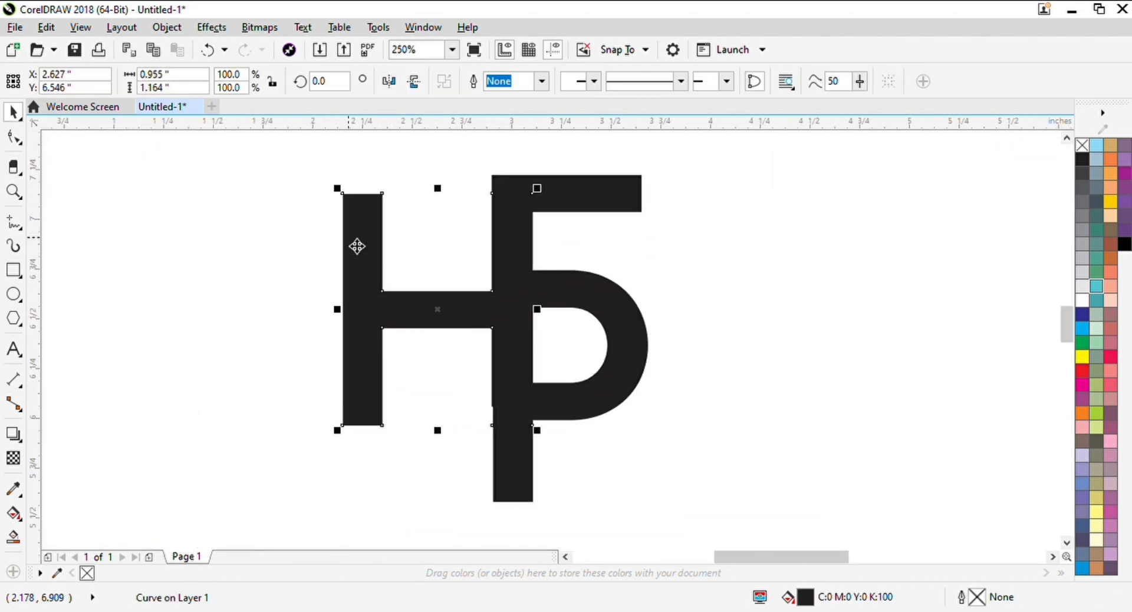
key("F10")
left_click_drag(325, 183, 384, 236)
key("space")
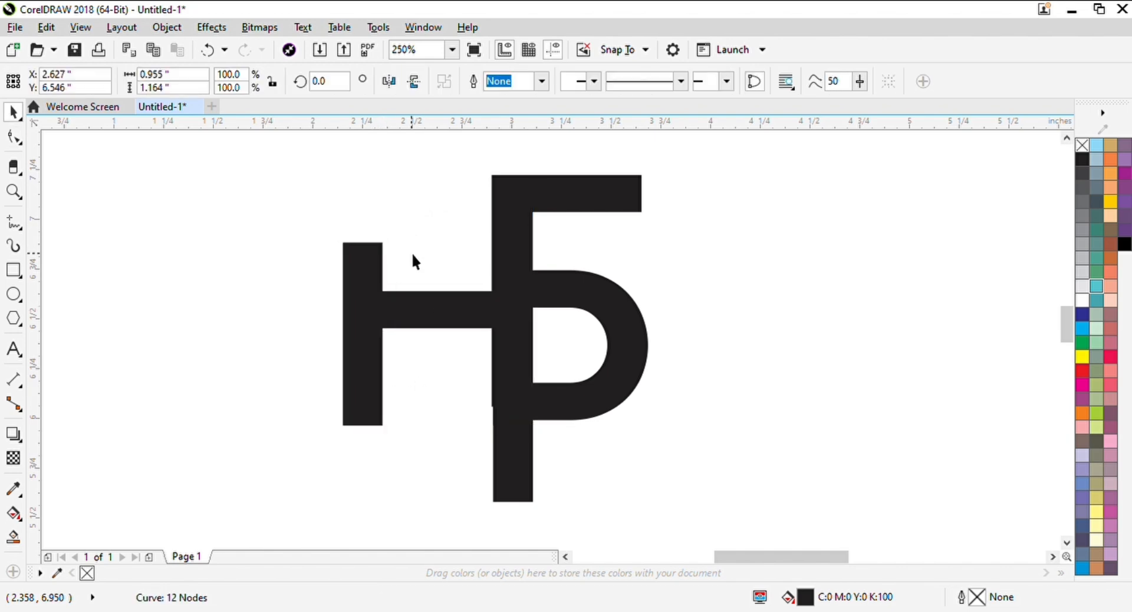
left_click(412, 252)
Draw a circle about 0.57 inches in diameter and place it over the top of the H's left stem
scroll(411, 254, "up", 1)
scroll(398, 339, "down", 1)
left_click(360, 304)
scroll(356, 304, "up", 1)
scroll(514, 313, "down", 2)
scroll(518, 327, "up", 1)
left_click(97, 295)
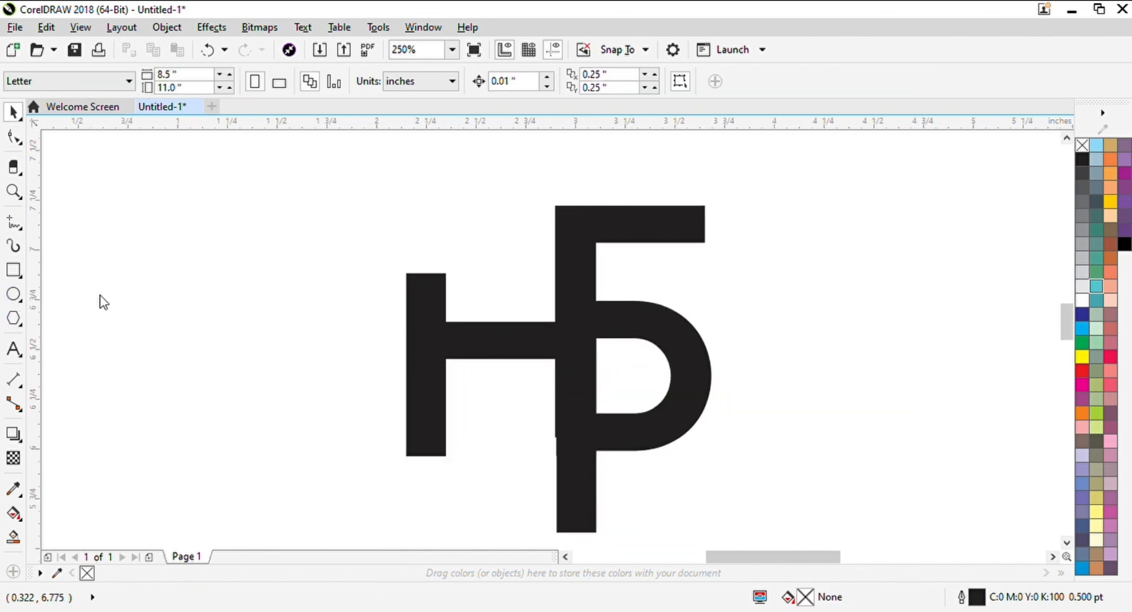
key("F7")
left_click_drag(106, 295, 221, 408)
key("space")
left_click_drag(163, 354, 397, 292)
Shrink the circle to about 0.22 inches in diameter and centre it on the top end of the H's left stem
key("F2")
left_click_drag(278, 206, 500, 369)
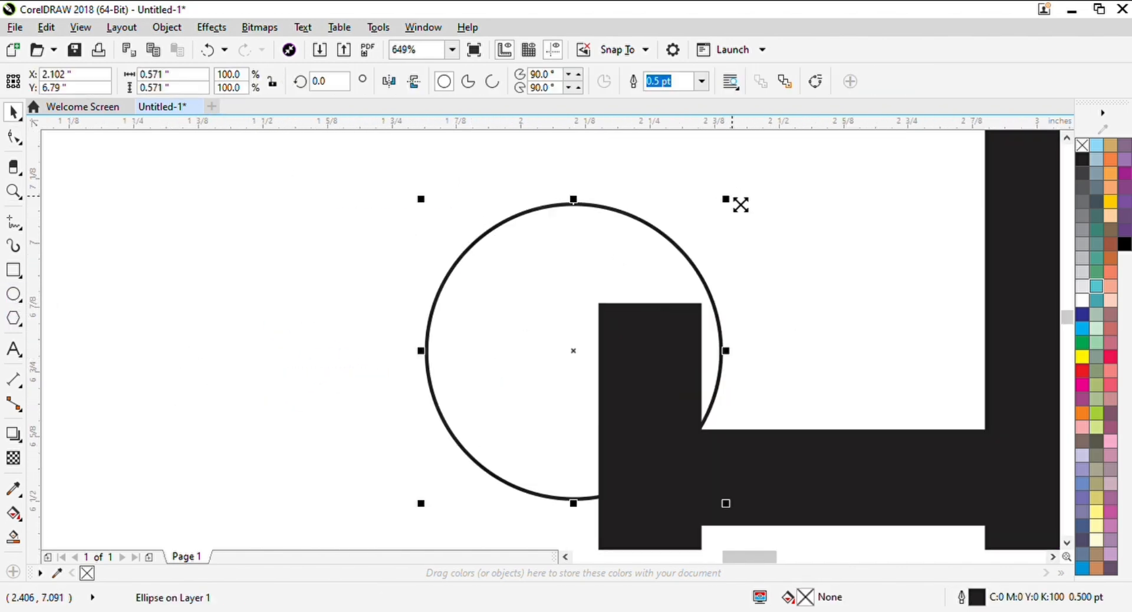
left_click_drag(726, 199, 729, 291)
left_click_drag(573, 351, 650, 303)
Fill the circle with C100 M100 Y100 K100 black and remove its outline
key("F2")
left_click_drag(559, 231, 741, 385)
left_click(1125, 244)
left_click_drag(603, 304, 584, 241)
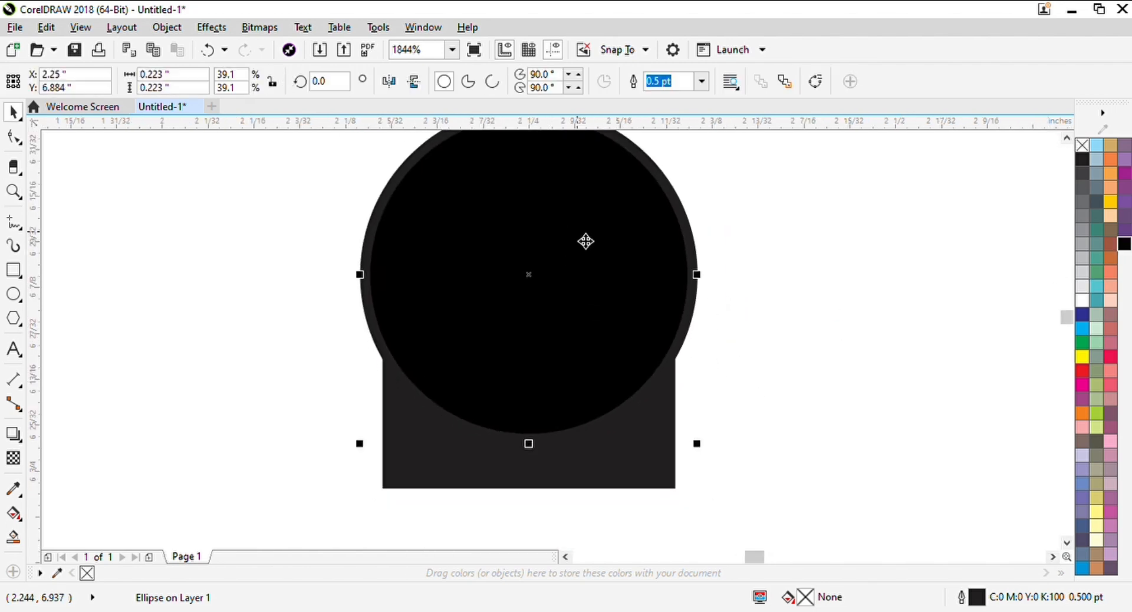
right_click(1082, 146)
scroll(593, 395, "down", 4)
Recolour the H beneath the circle with the same C100 M100 Y100 K100 black
left_click_drag(596, 383, 381, 265)
left_click_drag(1125, 244, 668, 228)
left_click(585, 366)
left_click_drag(1126, 244, 903, 423)
scroll(737, 362, "down", 2)
scroll(644, 315, "up", 3)
left_click(601, 386)
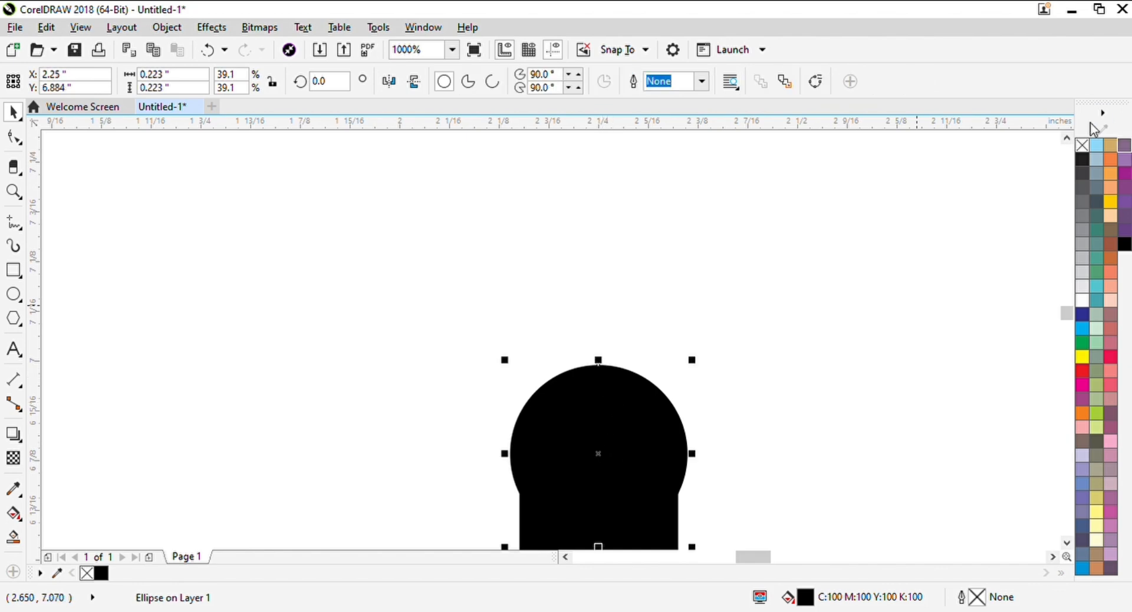
Resize the circle to about 0.199 inches to match the width of the H's left stem and weld it to the H
left_click_drag(745, 417, 707, 266)
scroll(625, 182, "up", 2)
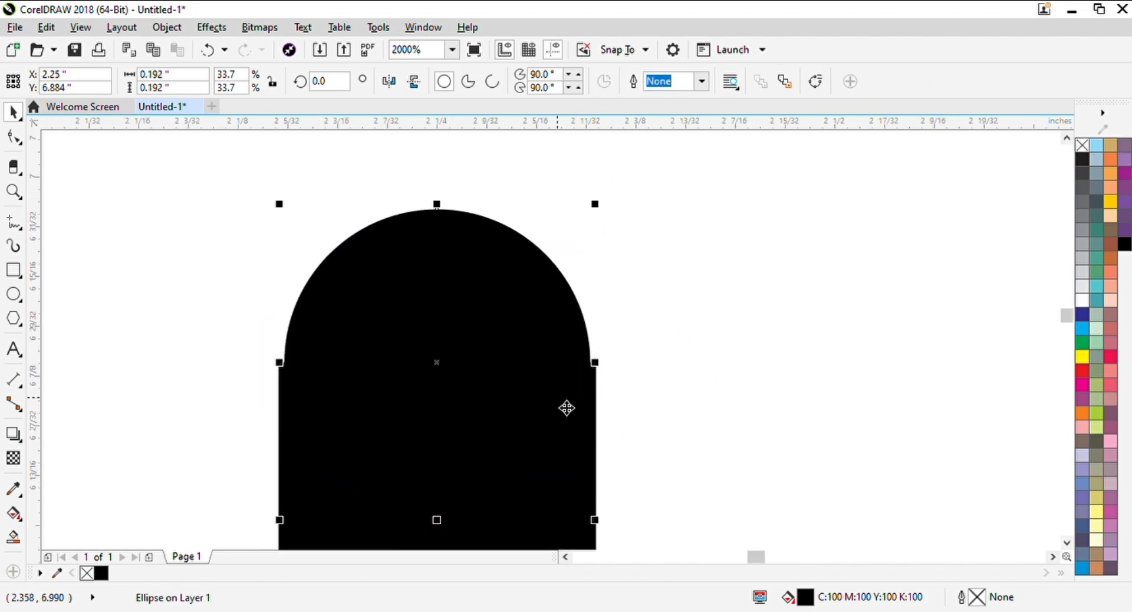
scroll(566, 408, "up", 3)
left_click_drag(570, 309, 572, 311)
scroll(596, 246, "down", 4)
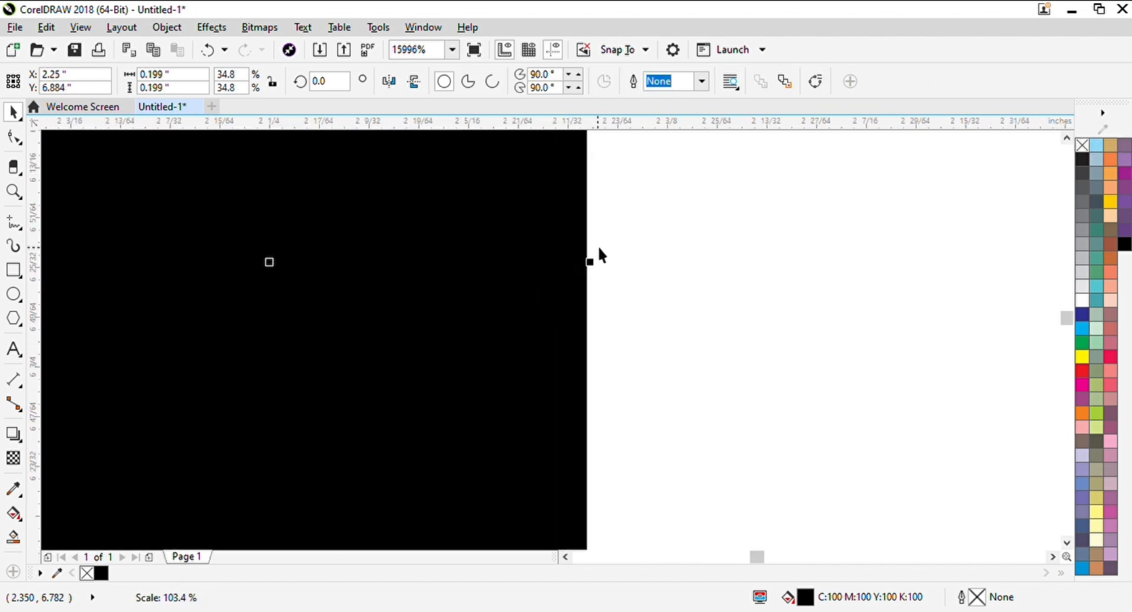
scroll(556, 238, "up", 1)
left_click(586, 465, "shift")
scroll(600, 278, "down", 3)
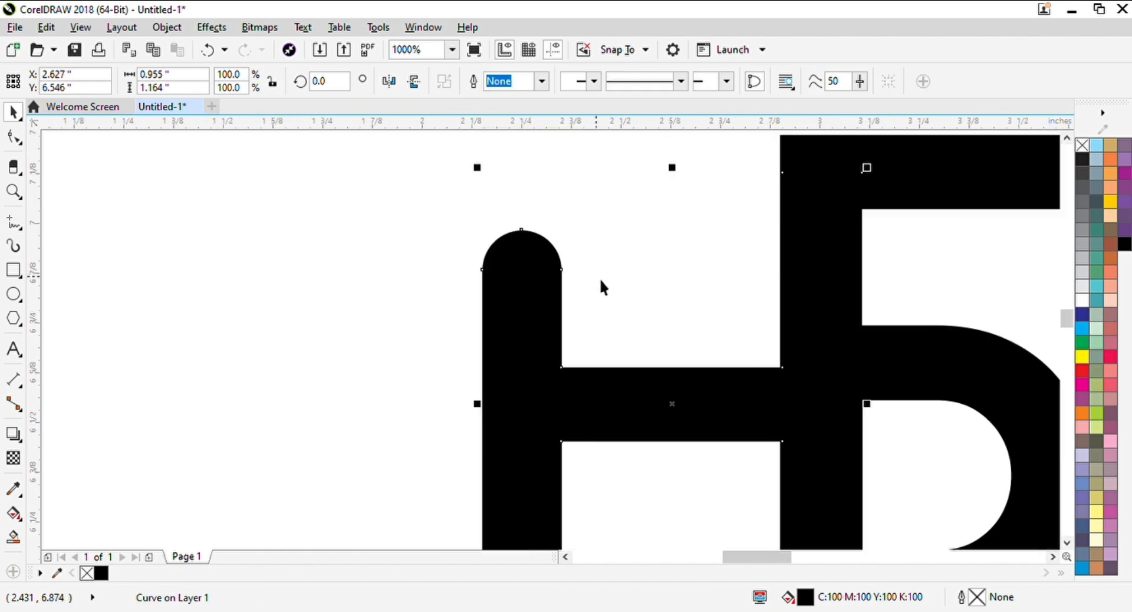
Draw a small circle and place it over the free end of the E's top arm
left_click(628, 406)
left_click(779, 217)
scroll(852, 263, "up", 1)
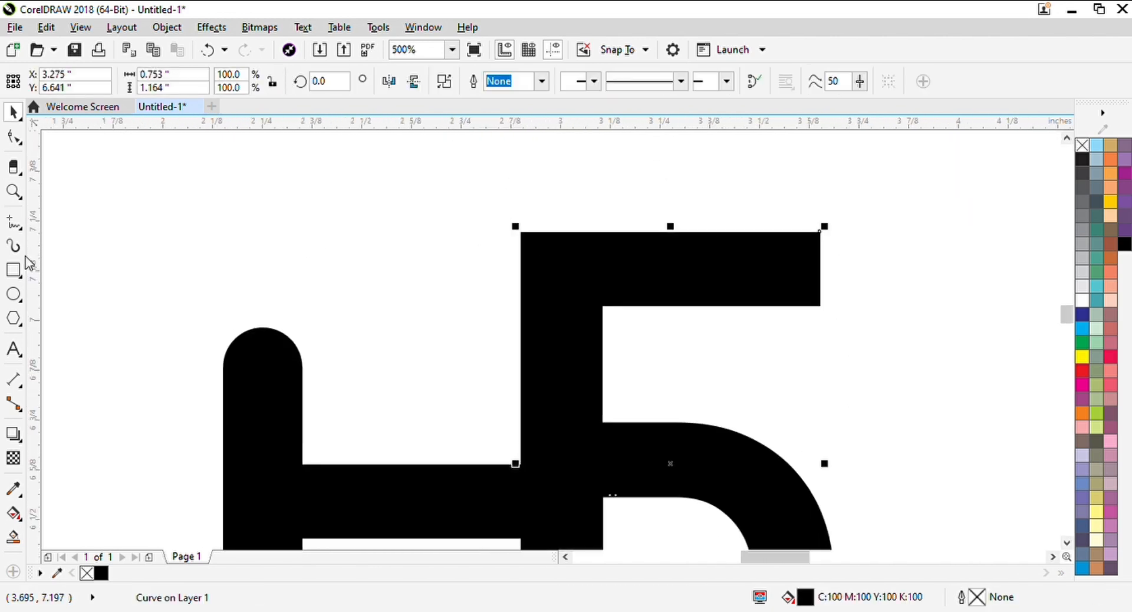
key("F7")
left_click_drag(376, 251, 457, 330)
mouse_move(415, 289)
left_mouse_down()
mouse_move(832, 275)
mouse_move(807, 278)
left_mouse_up()
Align the circle with the E's top arm and shrink it to about 0.19 inches in diameter
left_click(738, 268, "shift")
key("t")
left_click(910, 247)
scroll(829, 261, "up", 1)
left_click(837, 268)
left_click_drag(889, 382, 871, 365)
Fill the circle on the E's arm with C100 M100 Y100 K100 black and remove its outline
left_click(1124, 243)
right_click(1082, 144)
scroll(841, 275, "up", 1)
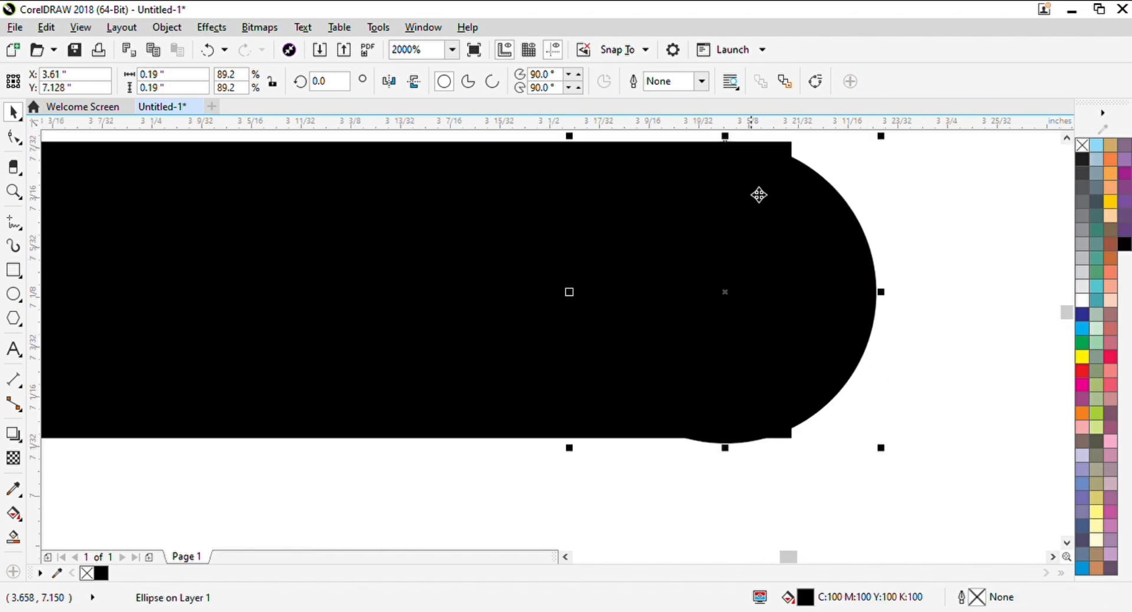
Centre the circle on the end of the E's top arm and reduce it to about 0.184 inches
left_click(489, 182, "shift")
left_click_drag(765, 198, 866, 239)
left_click_drag(955, 447, 959, 448)
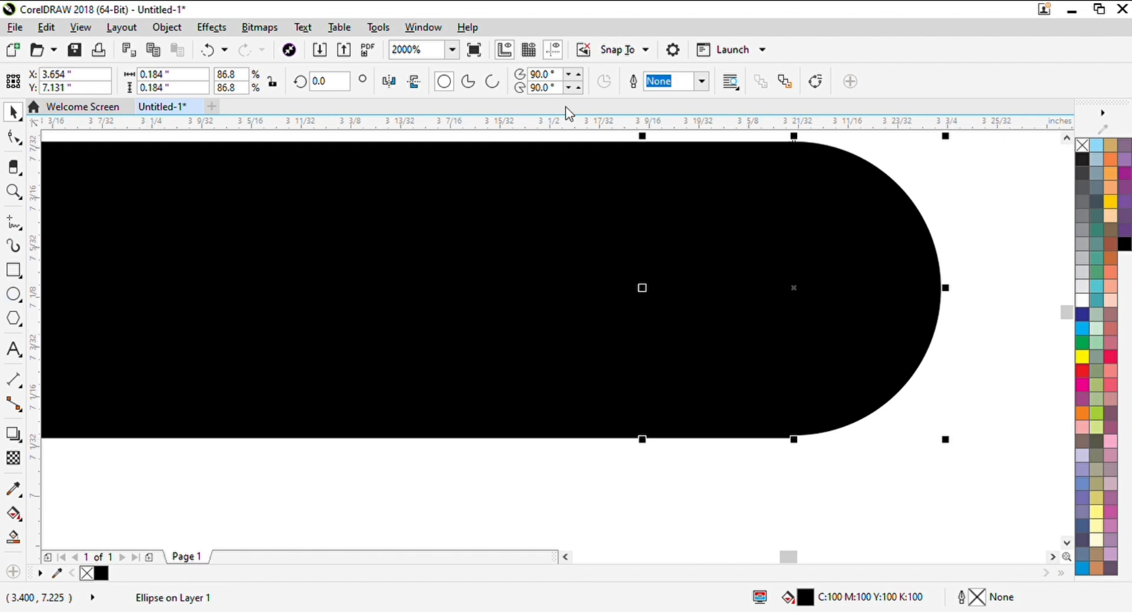
Place a horizontal guideline along the lower edge of the E's top arm and enlarge the circle to about 0.186 inches to meet it
left_click_drag(568, 121, 635, 439)
scroll(824, 475, "up", 2)
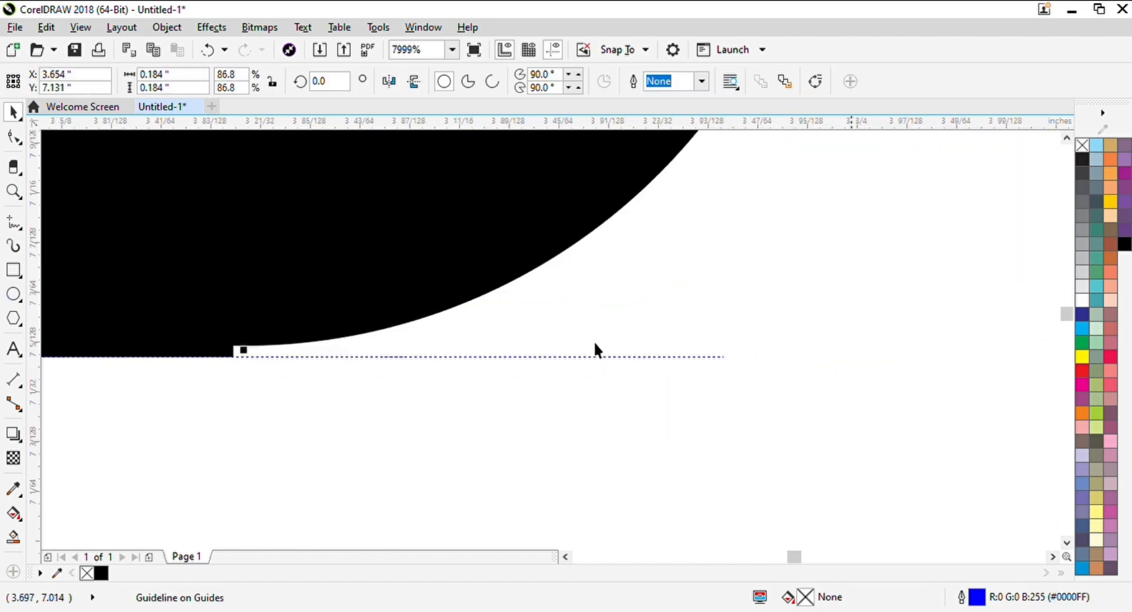
scroll(595, 349, "down", 1)
mouse_move(674, 368)
left_mouse_down()
mouse_move(690, 379)
mouse_move(682, 372)
left_mouse_up()
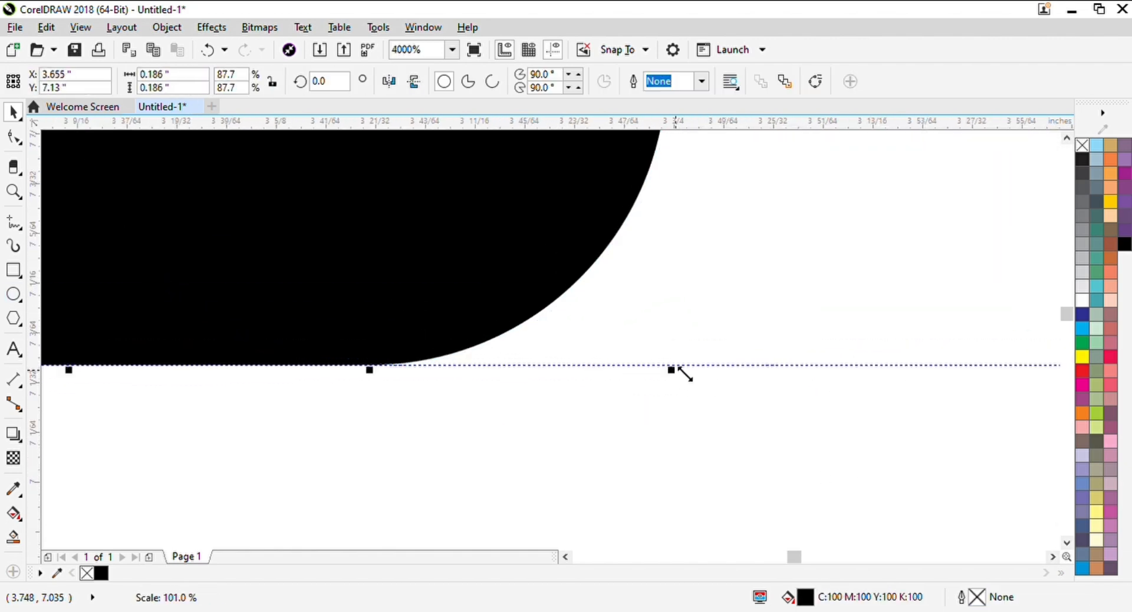
Weld the circle and the E into one shape to round off the top arm's end
scroll(707, 400, "down", 2)
left_click(488, 288, "shift")
left_click(476, 81)
Delete the horizontal guideline beneath the E's top arm
left_click(729, 270)
scroll(729, 270, "down", 2)
left_click_drag(738, 281, 698, 294)
left_click(724, 313)
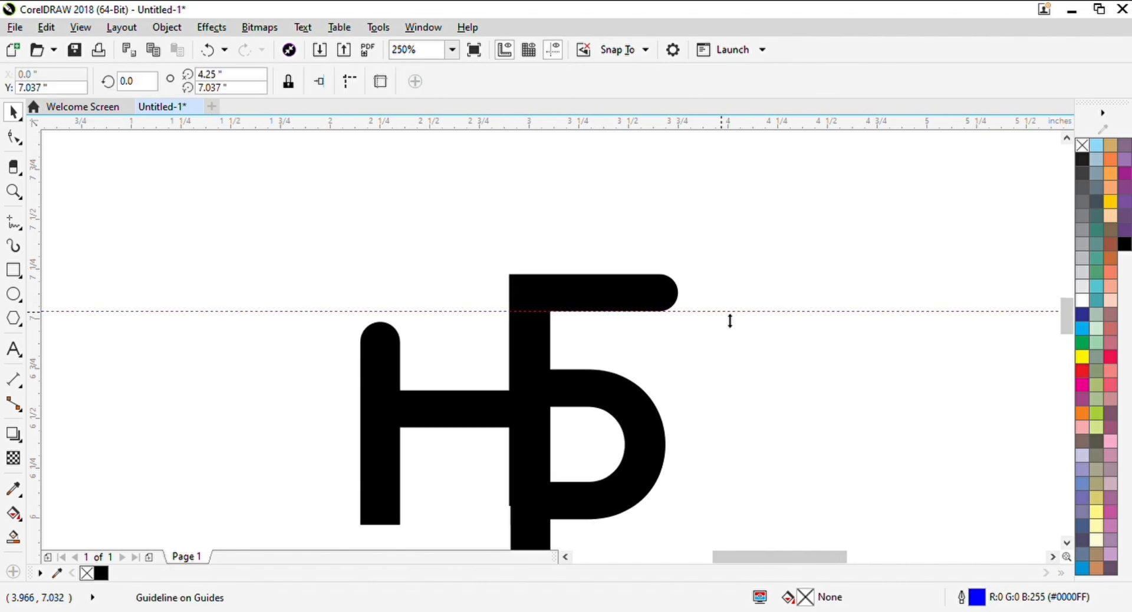
key("Delete")
Nudge the E 0.01 inches to the right to line it up with the shared stem
scroll(715, 310, "down", 1)
scroll(659, 334, "up", 1)
scroll(569, 447, "up", 2)
left_click(592, 418)
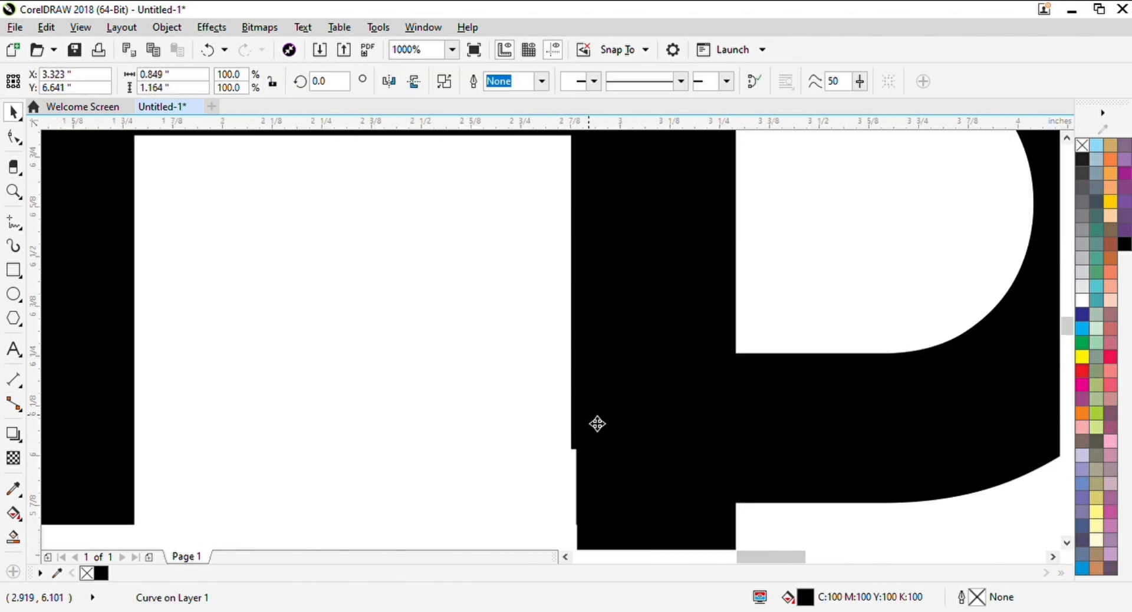
scroll(597, 423, "down", 1)
key("Right")
Erase the leftover E fragments along the lower right curve of the P's bowl with the Eraser tool
left_click_drag(754, 342, 712, 409)
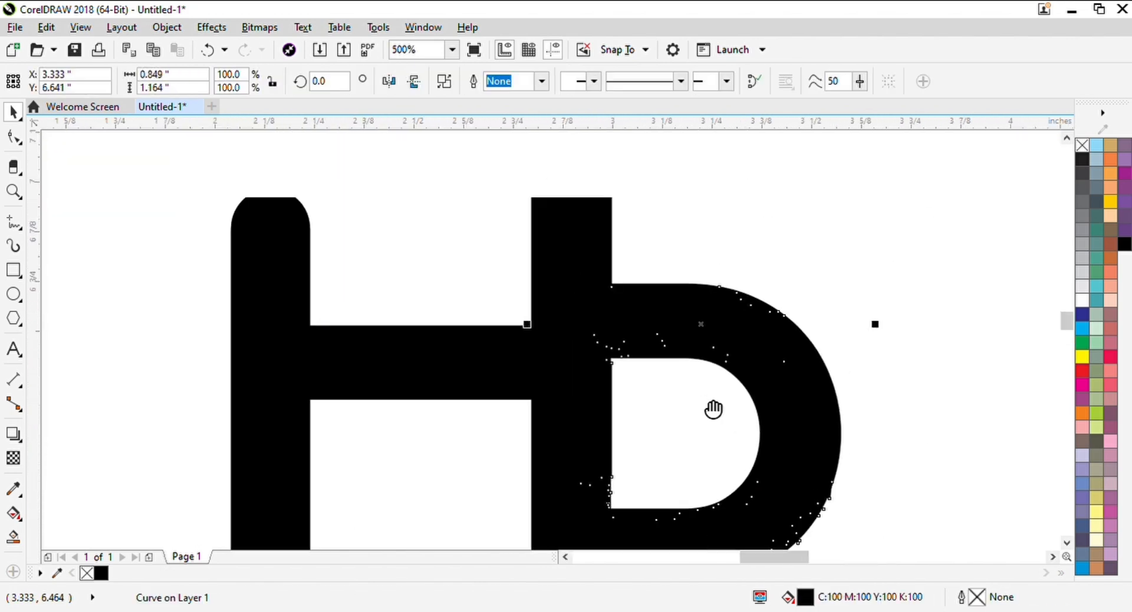
left_click(958, 394)
scroll(815, 512, "up", 2)
left_click_drag(817, 516, 689, 436)
left_click(663, 403)
left_click(15, 139)
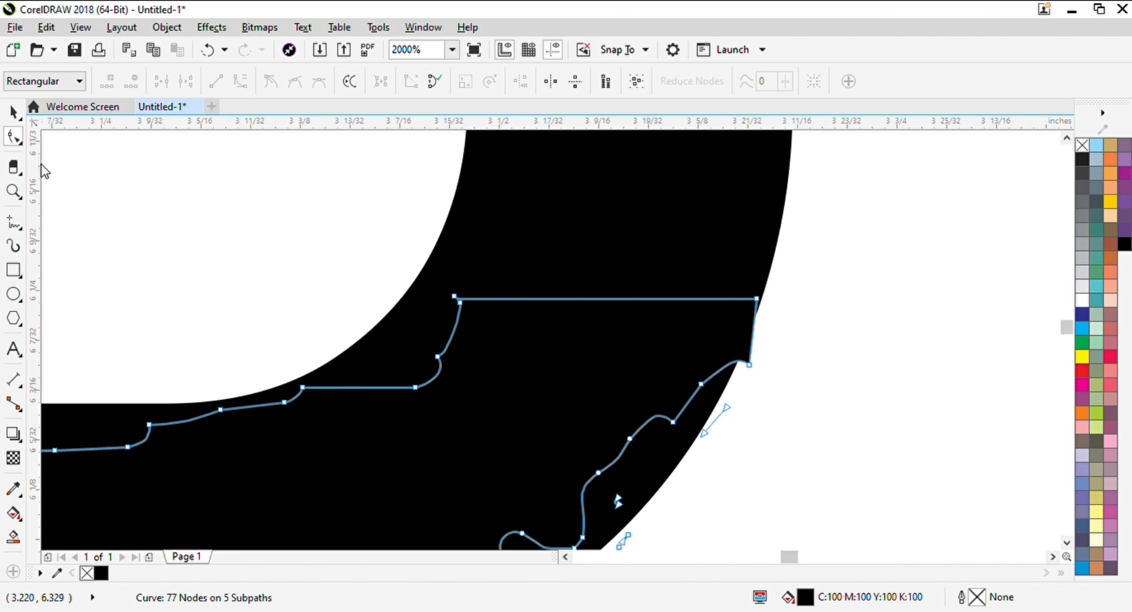
left_click(14, 167)
left_click_drag(765, 279, 713, 385)
key("space")
left_click(808, 315)
scroll(732, 316, "down", 2)
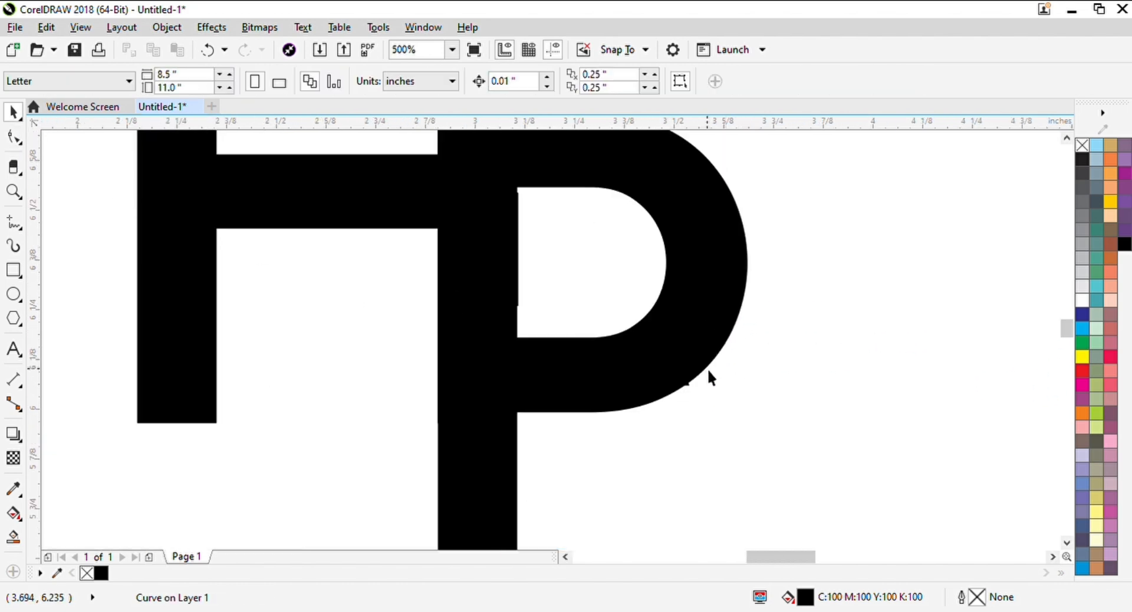
Try another eraser stroke along the outer edge of the P's bowl and undo it
scroll(704, 386, "up", 3)
key("space")
mouse_move(709, 225)
left_mouse_down()
mouse_move(623, 308)
mouse_move(689, 342)
mouse_move(604, 321)
mouse_move(577, 345)
left_mouse_up()
scroll(650, 325, "down", 2)
key("ctrl+z")
scroll(684, 326, "down", 1)
Erase the remaining stray fragment at the lower right edge of the P's bowl and deselect the shape
key("space")
left_click(629, 322)
key("space")
scroll(661, 324, "up", 3)
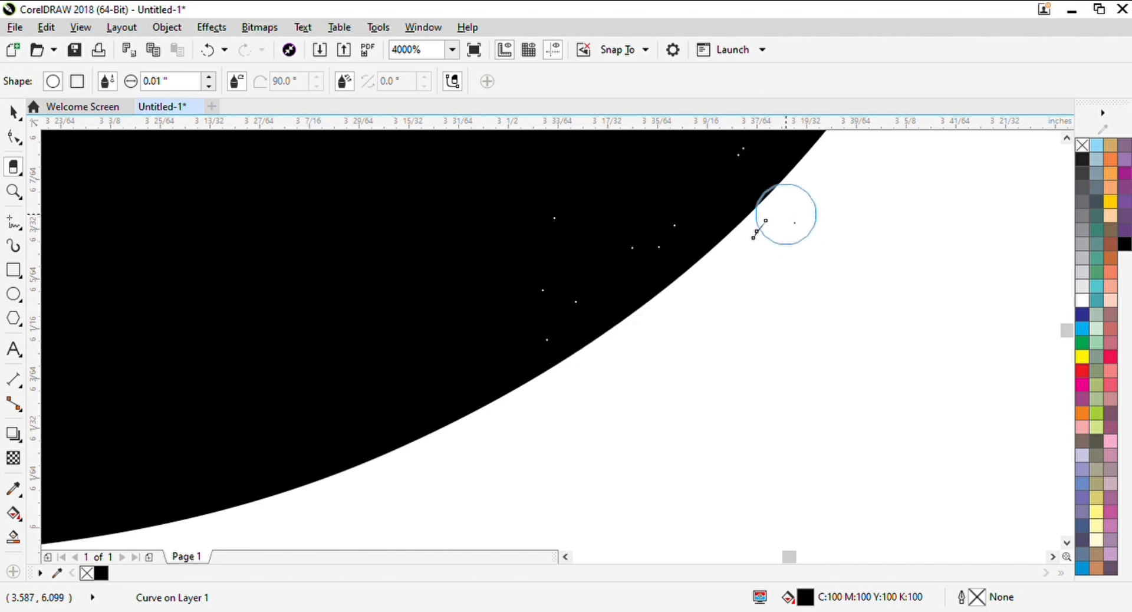
key("space")
left_click(809, 269)
scroll(656, 271, "down", 4)
Try shifting the E 0.01 inches to the left over the shared stem
scroll(642, 303, "up", 1)
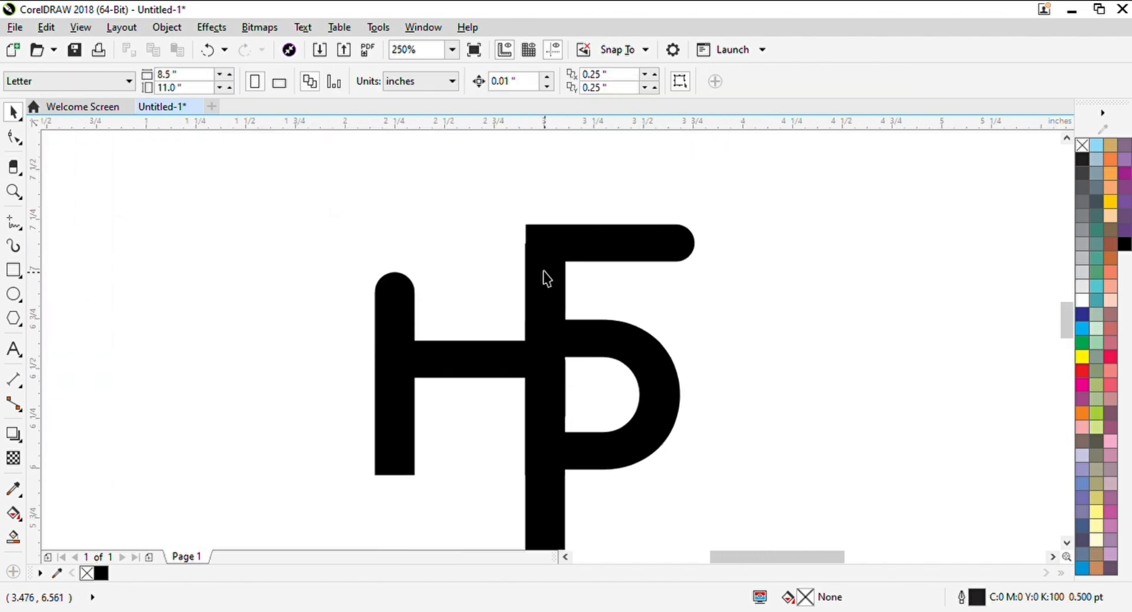
scroll(533, 254, "up", 2)
left_click(560, 223)
scroll(613, 270, "down", 2)
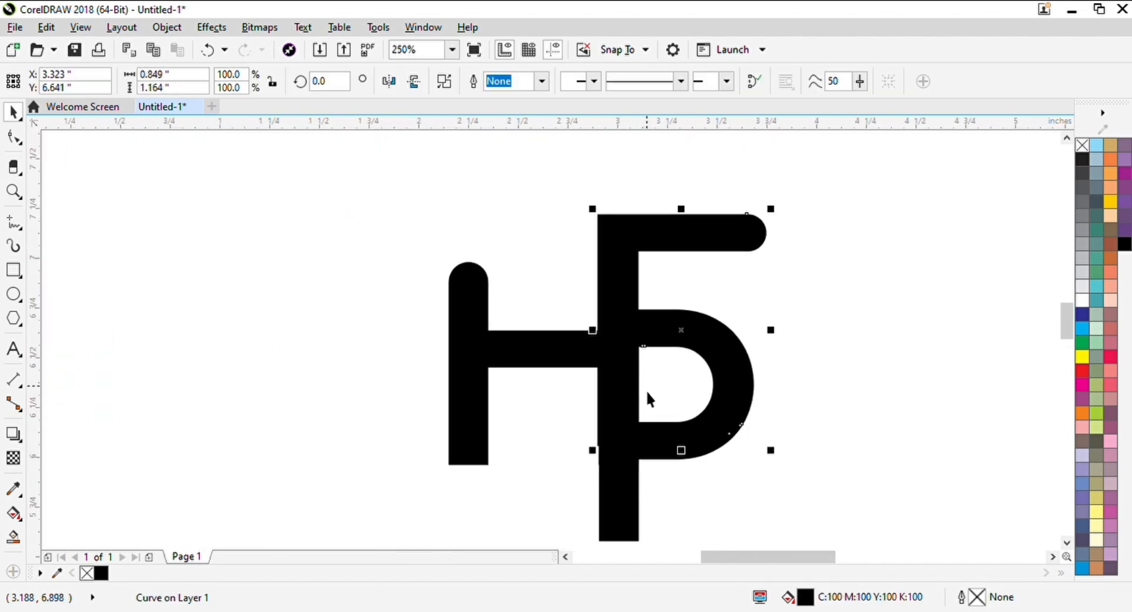
Place a vertical guideline at 2.905 inches along the left edge of the shared stem
scroll(600, 242, "up", 2)
scroll(643, 272, "down", 1)
left_click_drag(42, 271, 432, 320)
left_click_drag(622, 341, 621, 341)
scroll(629, 230, "up", 3)
scroll(590, 259, "down", 4)
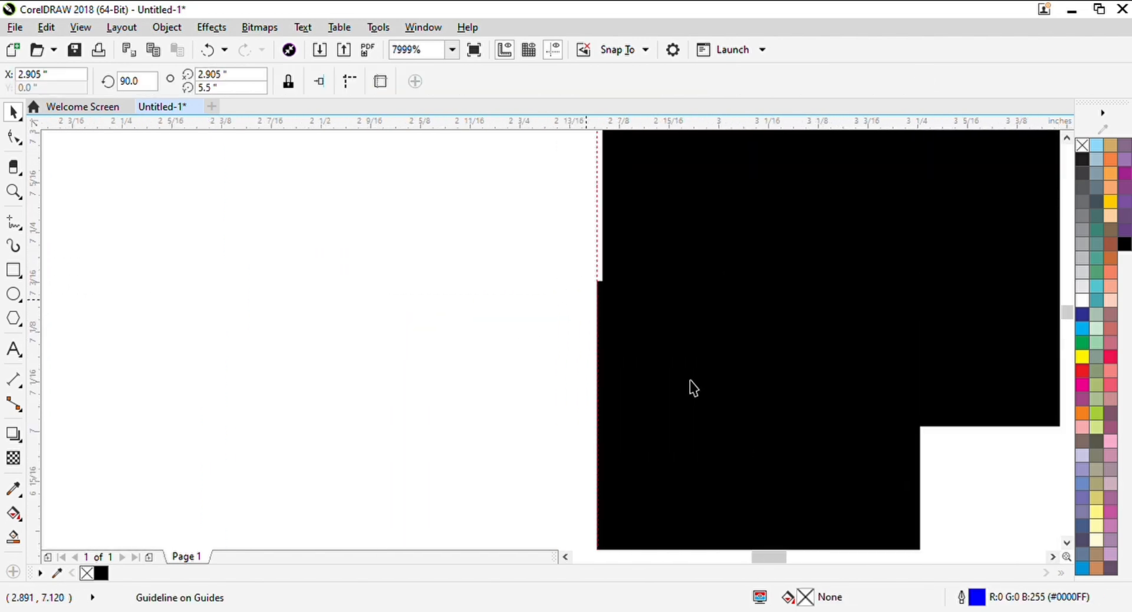
scroll(689, 380, "up", 2)
scroll(628, 232, "down", 2)
Move the top-left node of the H's right stem to line up with the E's left edge
scroll(660, 336, "up", 1)
left_click(591, 253)
scroll(587, 249, "up", 1)
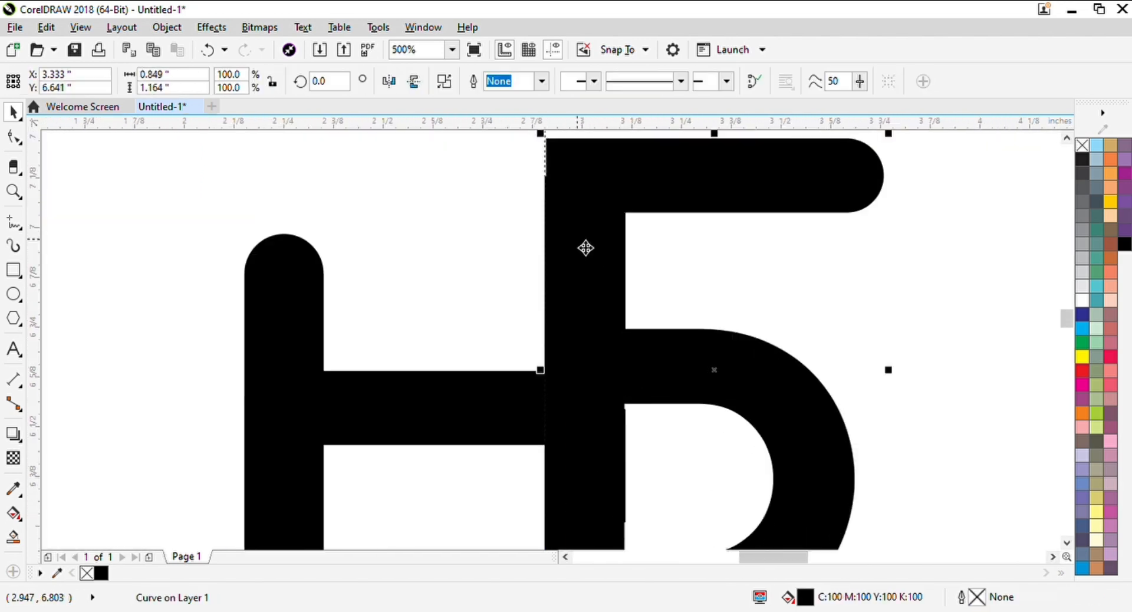
scroll(552, 190, "up", 3)
key("F10")
left_click_drag(550, 146, 518, 305)
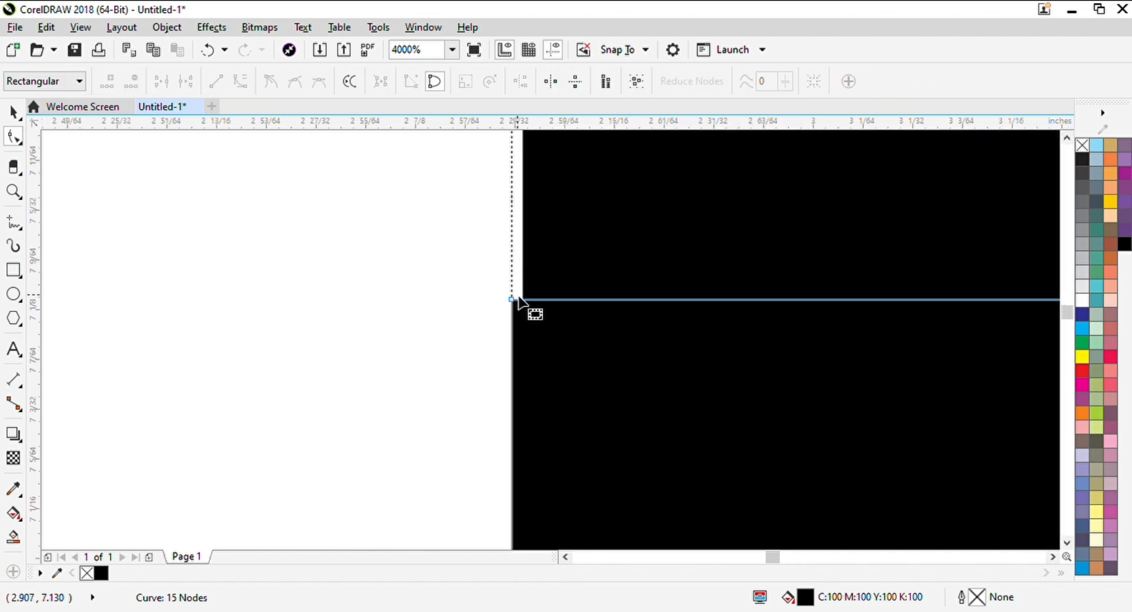
scroll(519, 302, "up", 3)
left_click_drag(472, 339, 561, 337)
scroll(562, 337, "down", 1)
scroll(578, 358, "down", 10)
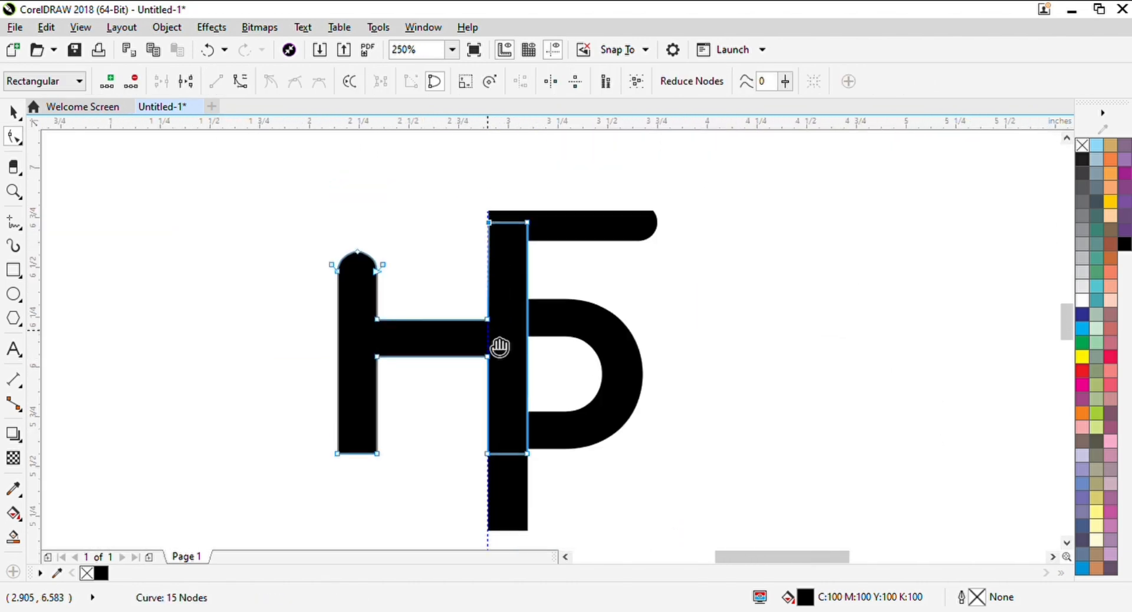
key("space")
left_click(200, 203)
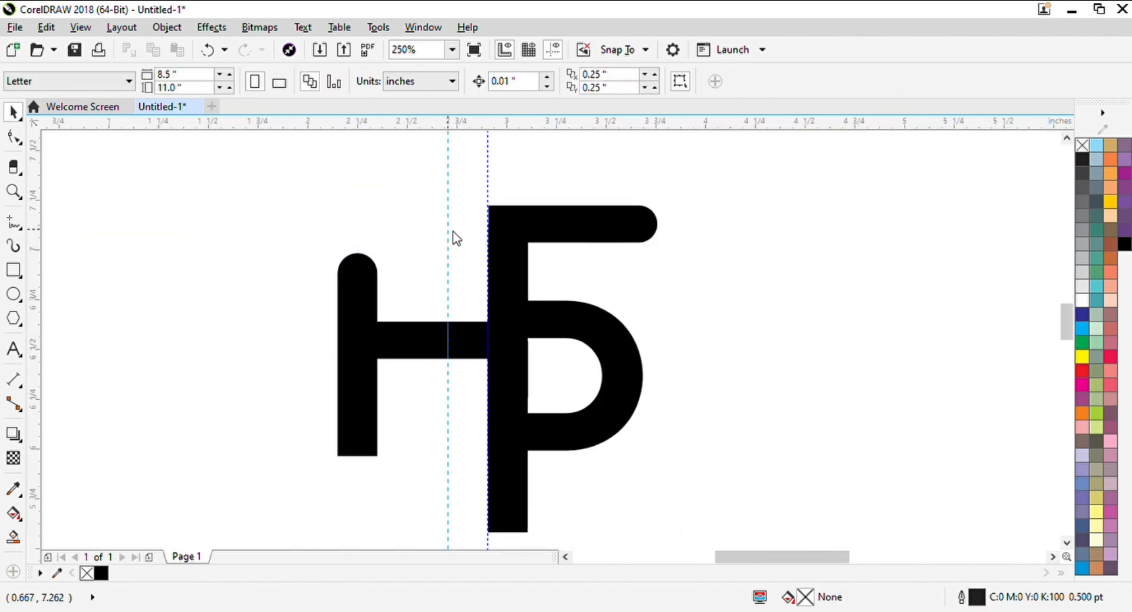
Add a second vertical guideline and align it with the E's top-left corner
key("z")
left_click_drag(467, 177, 543, 239)
scroll(536, 473, "up", 1)
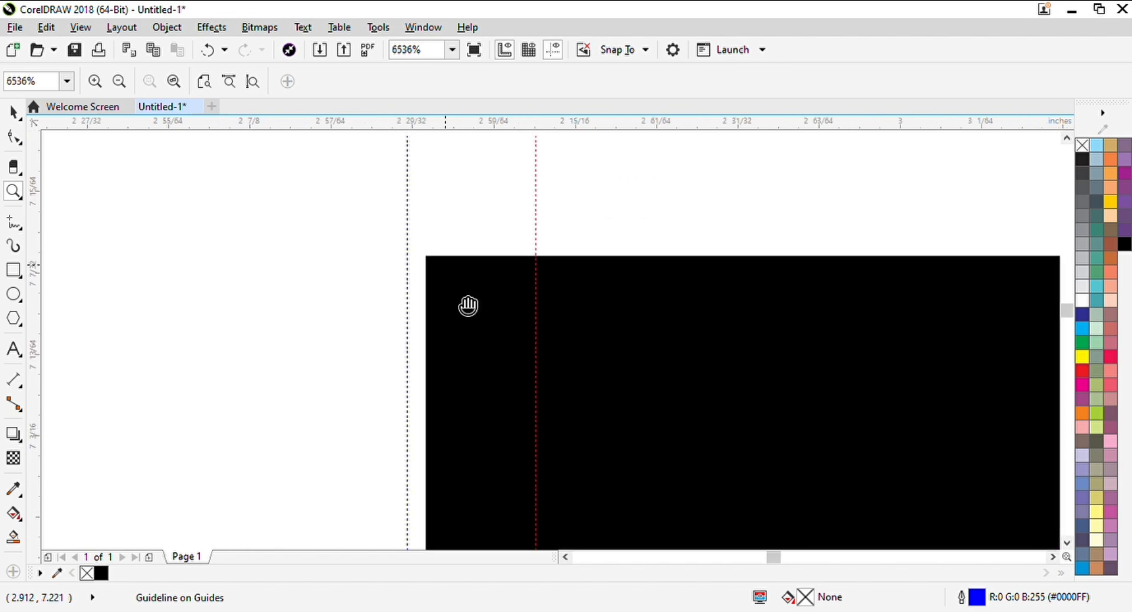
key("space")
scroll(604, 285, "up", 2)
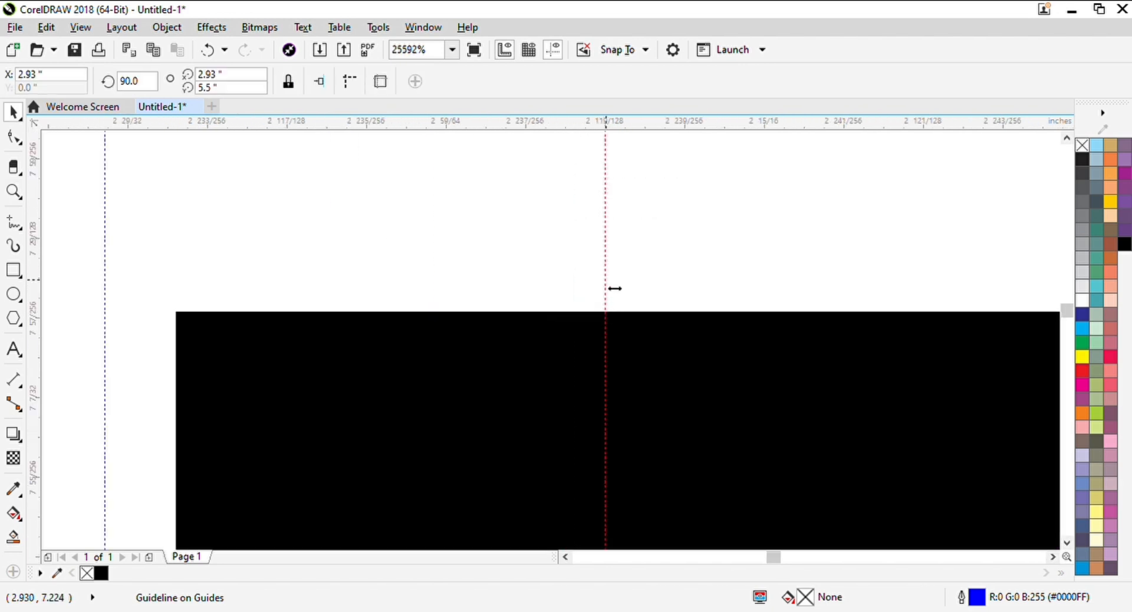
left_click_drag(614, 289, 176, 313)
Move the H's node where the crossbar's upper edge meets the right stem onto the second guideline
scroll(288, 437, "down", 10)
key("z")
left_click_drag(254, 303, 355, 403)
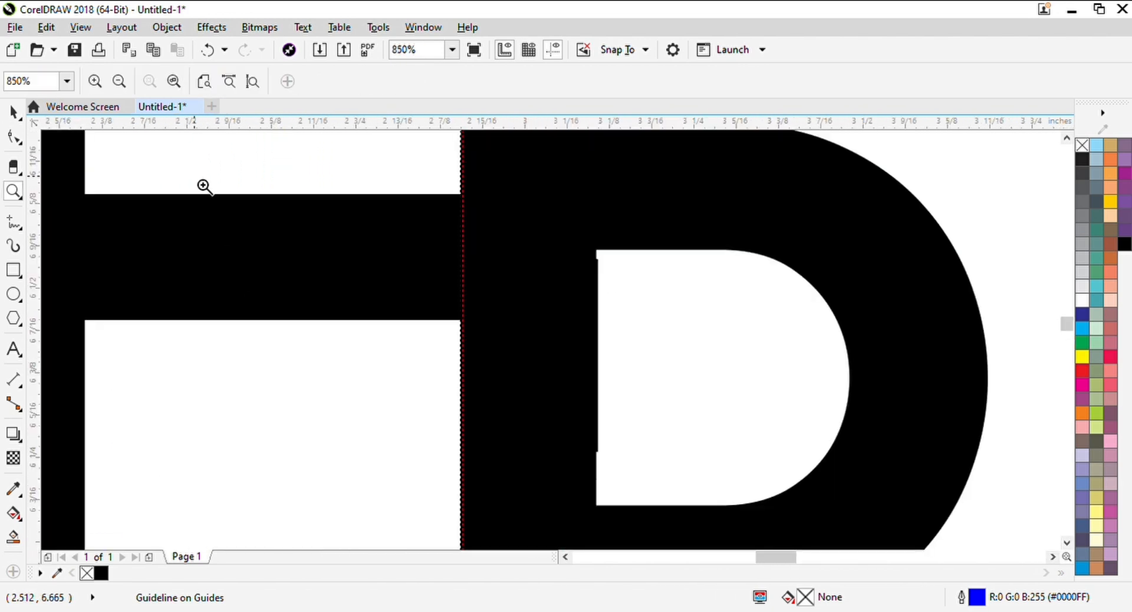
left_click_drag(219, 137, 704, 291)
left_click_drag(430, 254, 760, 481)
left_click_drag(371, 175, 530, 276)
key("space")
left_click(555, 306)
key("F10")
left_click_drag(595, 296, 544, 364)
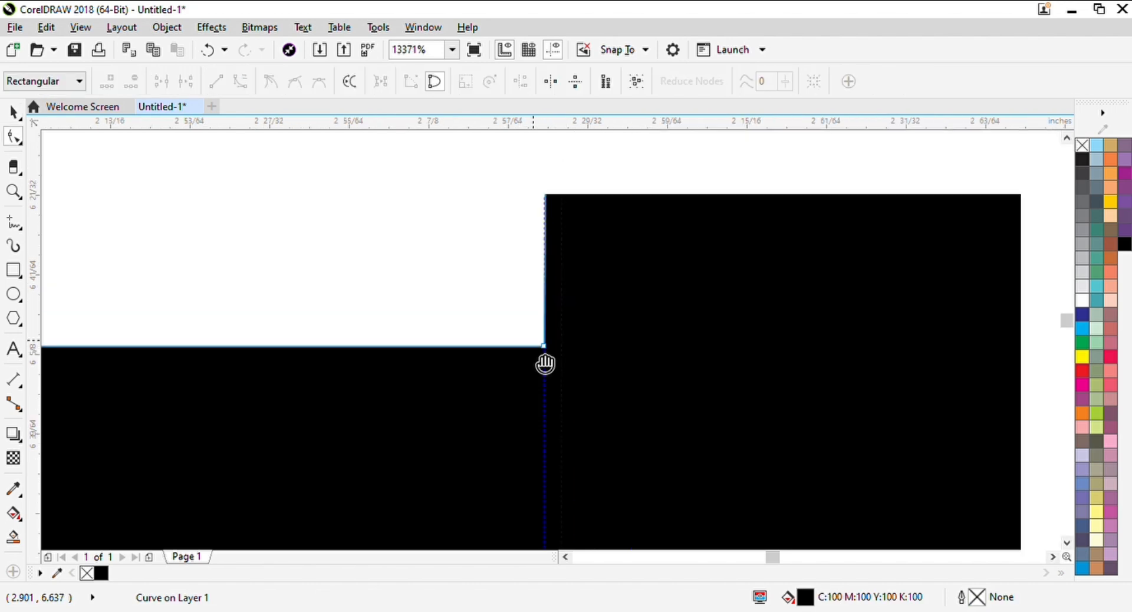
scroll(558, 339, "up", 3)
left_click_drag(415, 440, 702, 463)
scroll(703, 456, "down", 8)
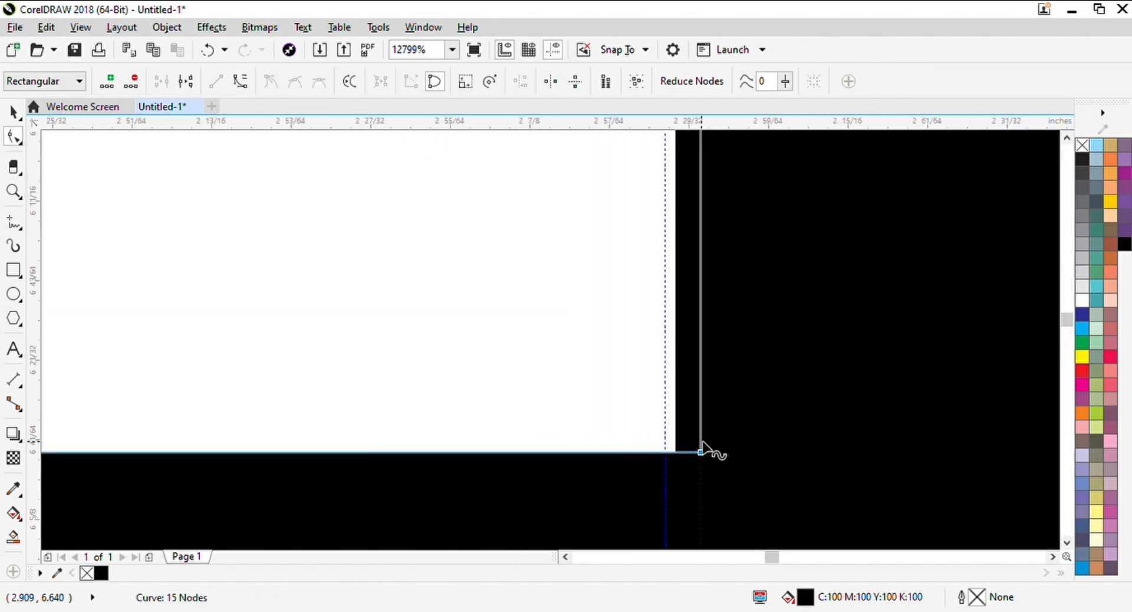
Move the H's node where the crossbar's lower edge meets the right stem onto the second guideline
scroll(682, 318, "up", 3)
scroll(681, 313, "down", 3)
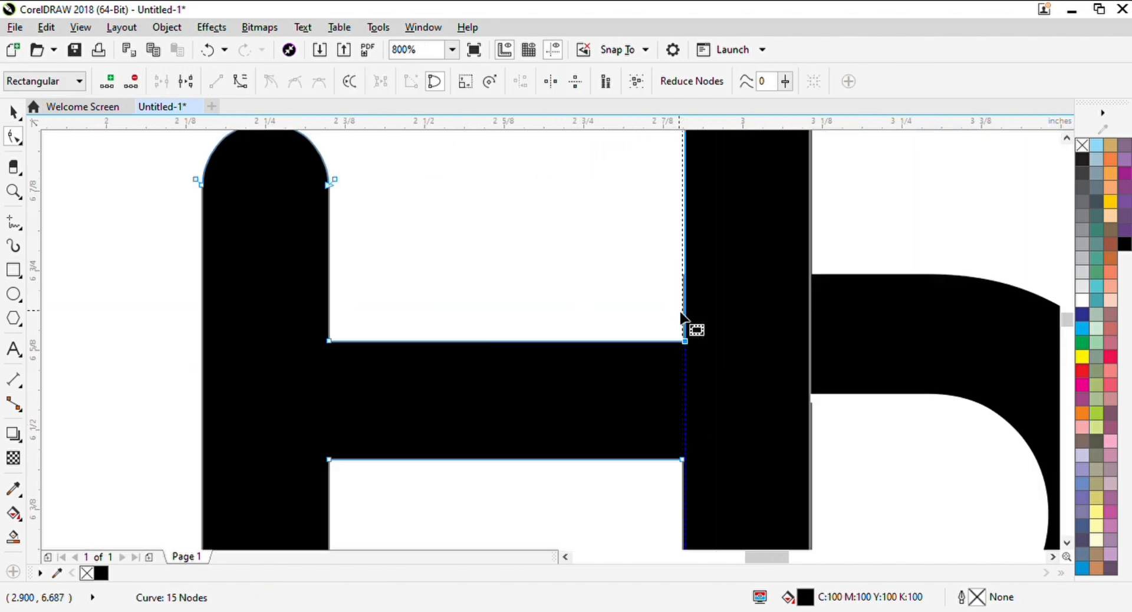
scroll(682, 316, "up", 3)
scroll(656, 388, "down", 5)
scroll(670, 316, "up", 5)
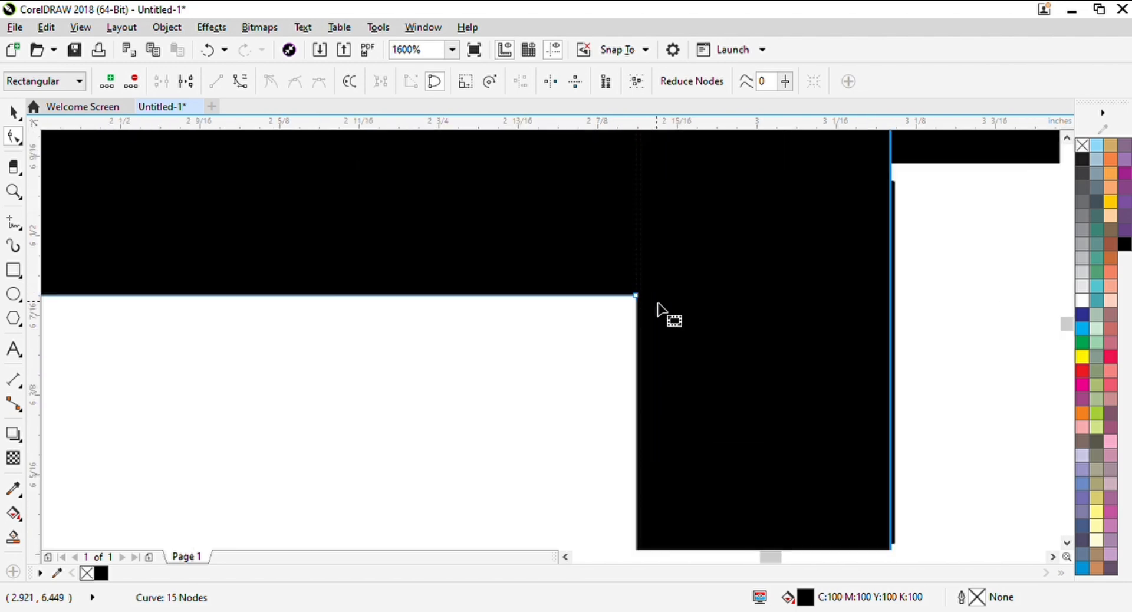
scroll(527, 301, "up", 3)
left_click_drag(357, 321, 496, 322)
scroll(517, 360, "down", 7)
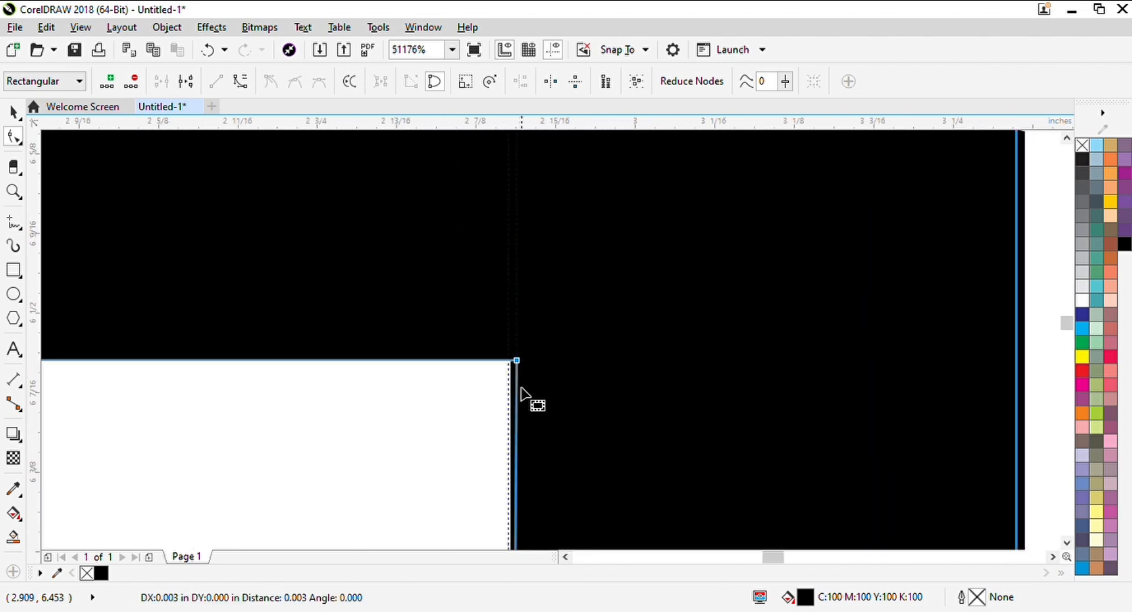
Move the bottom-left node of the H's right stem onto the second guideline and deselect the H
scroll(521, 400, "up", 3)
scroll(462, 479, "up", 6)
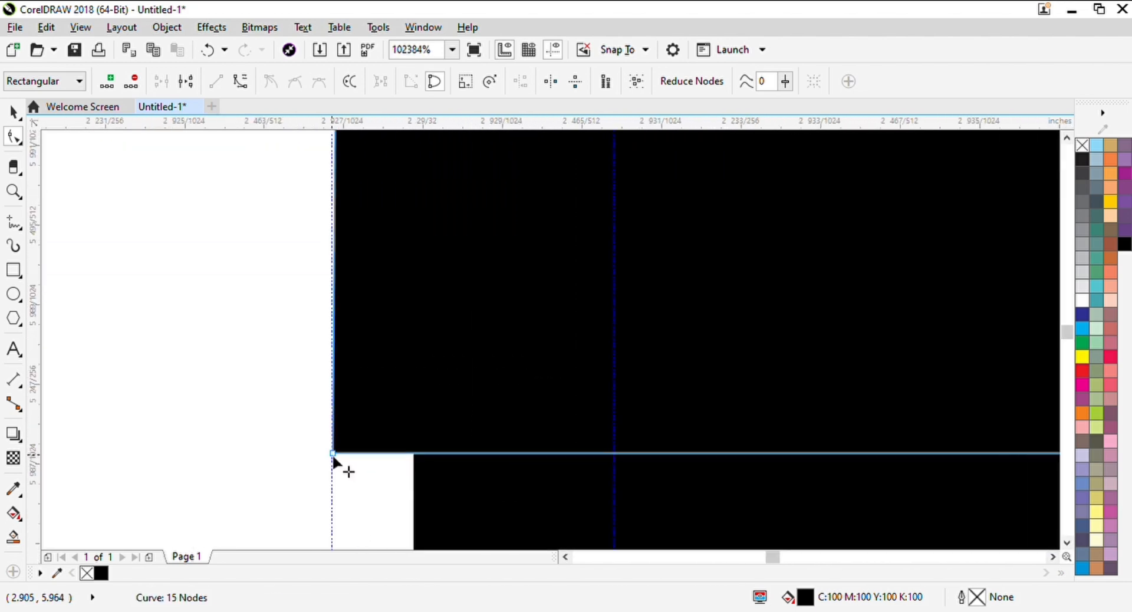
left_click_drag(584, 454, 615, 455)
scroll(619, 442, "down", 8)
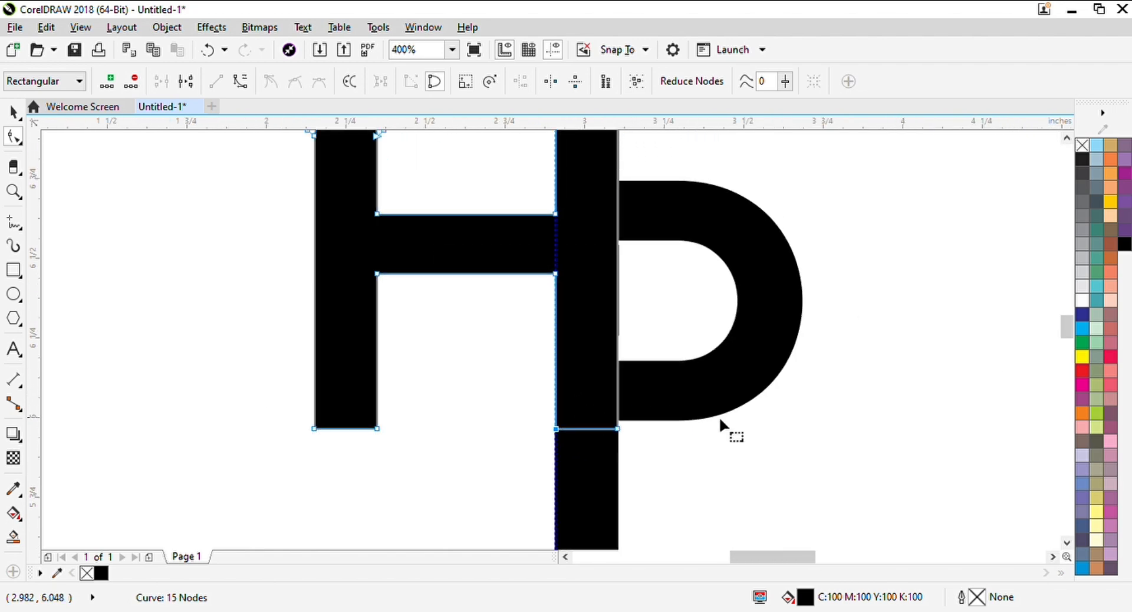
key("space")
scroll(567, 195, "up", 3)
key("Escape")
scroll(489, 365, "down", 1)
Move the top-left node of the P's stem onto the second guideline
left_click(755, 328)
scroll(550, 342, "down", 1)
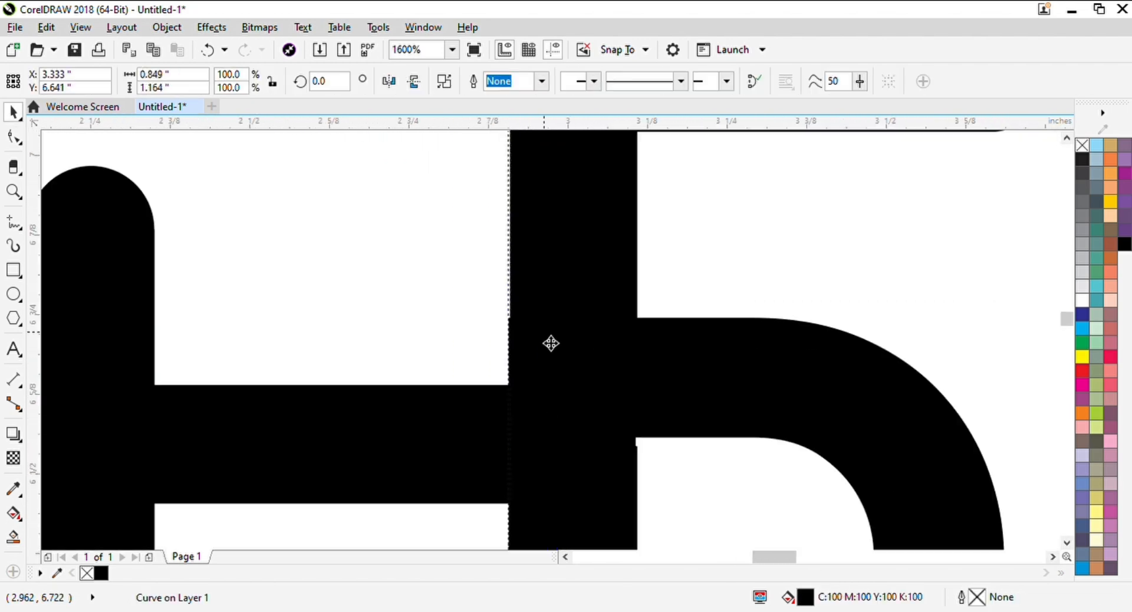
scroll(546, 348, "up", 2)
scroll(542, 388, "down", 2)
scroll(510, 171, "up", 3)
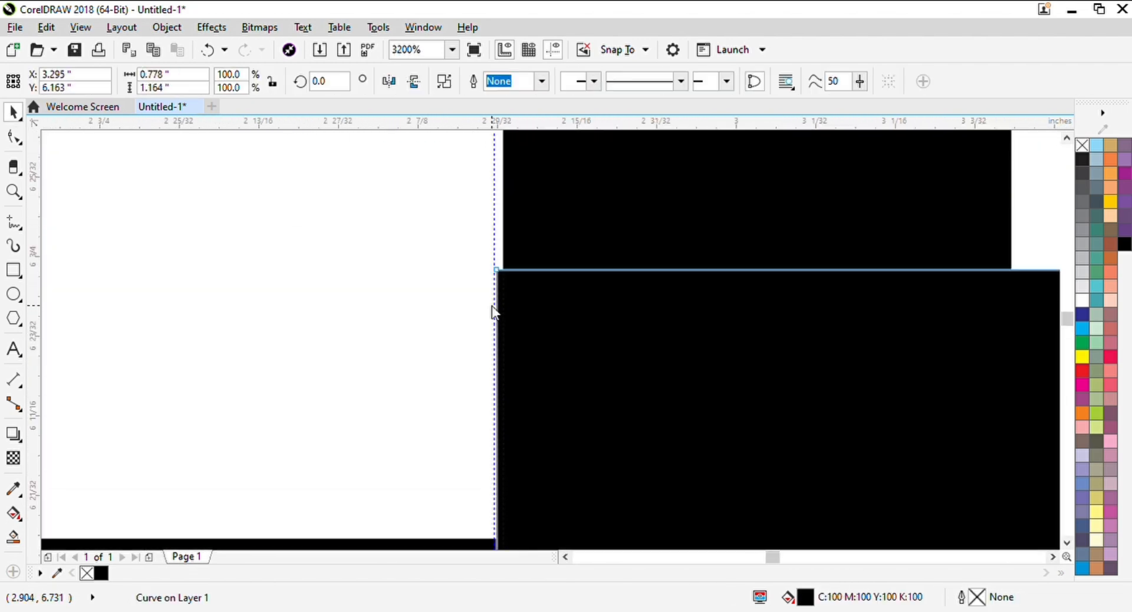
key("space")
scroll(501, 268, "up", 6)
left_click_drag(335, 283, 735, 310)
scroll(758, 379, "down", 9)
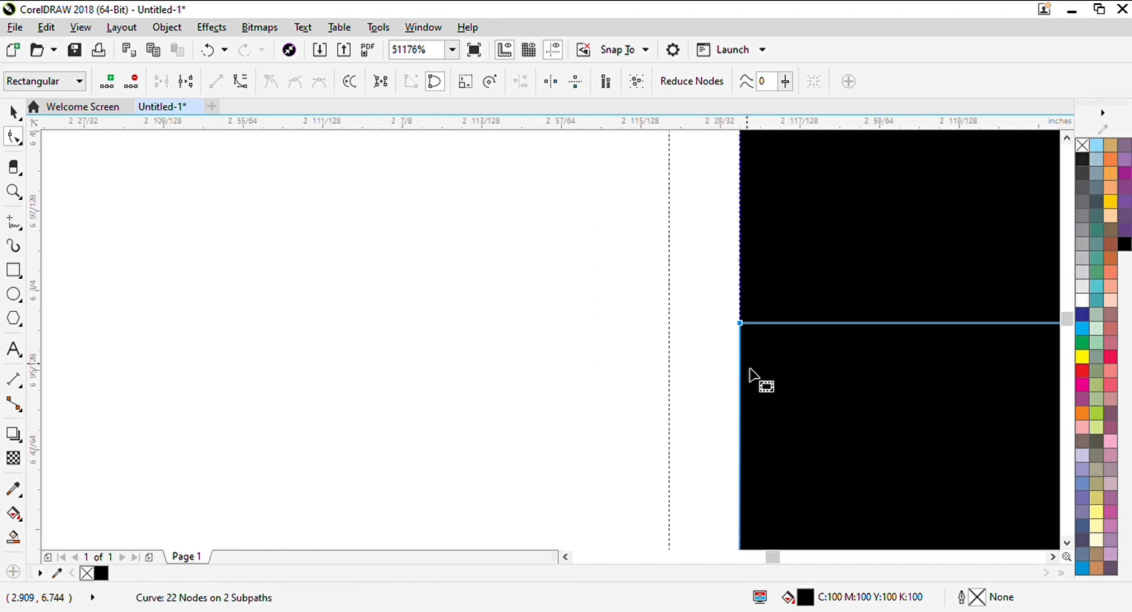
Move the bottom-left node of the P's stem onto the second guideline and deselect the P
scroll(621, 417, "up", 3)
scroll(1046, 493, "up", 4)
scroll(405, 454, "down", 2)
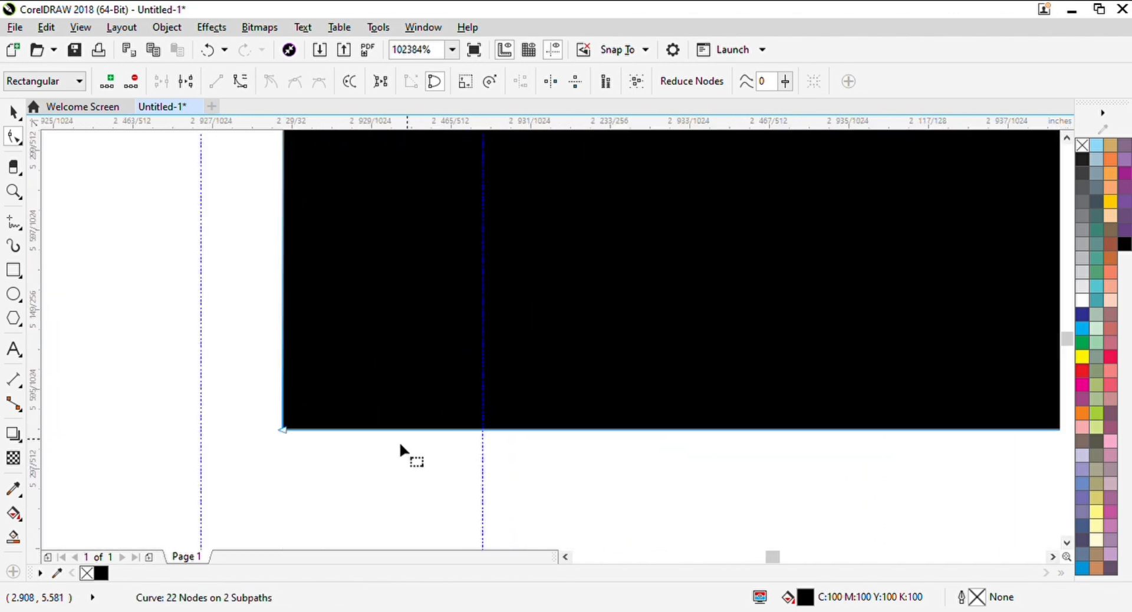
left_click_drag(307, 436, 501, 438)
scroll(498, 454, "down", 4)
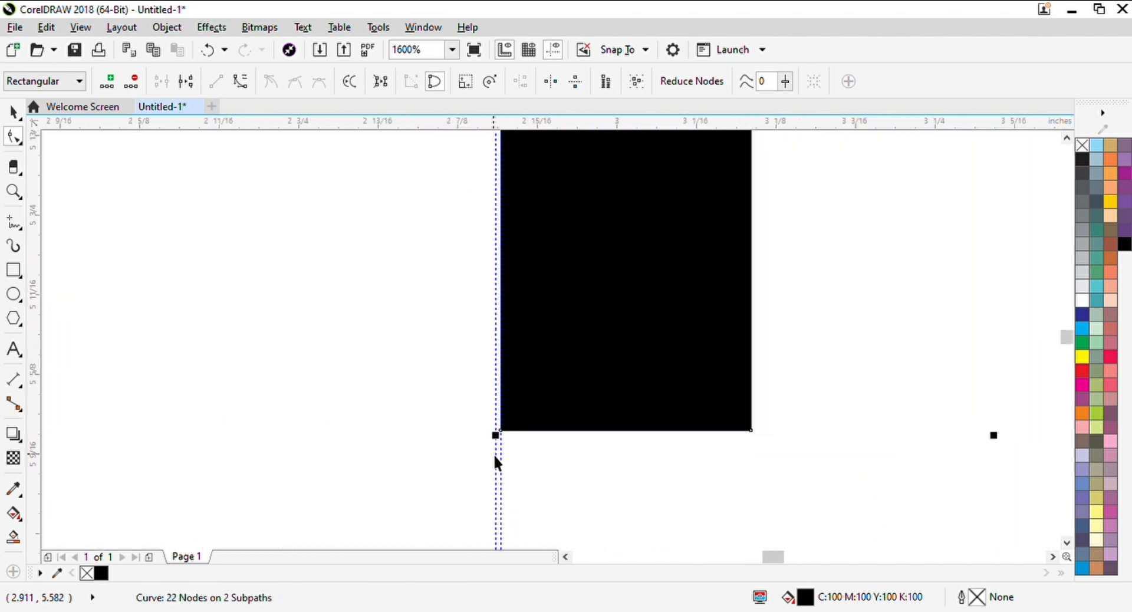
key("space")
left_click(510, 470)
Place a vertical guideline on the shared stem's right edge and move the E's lower protruding node inside the P's counter onto it
scroll(541, 319, "down", 2)
scroll(539, 311, "up", 3)
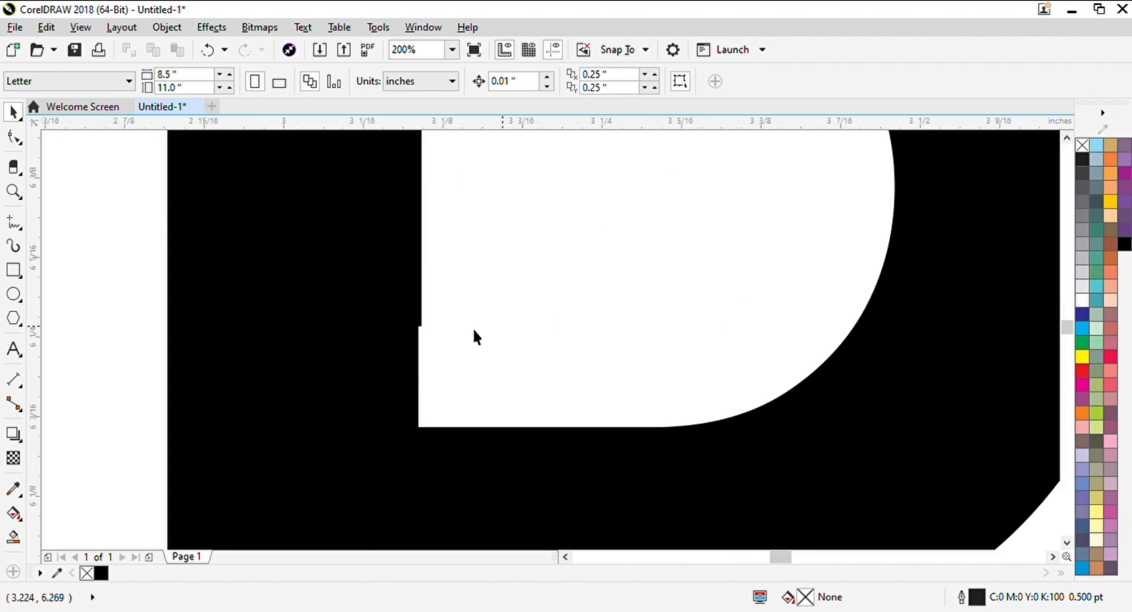
left_click(420, 326)
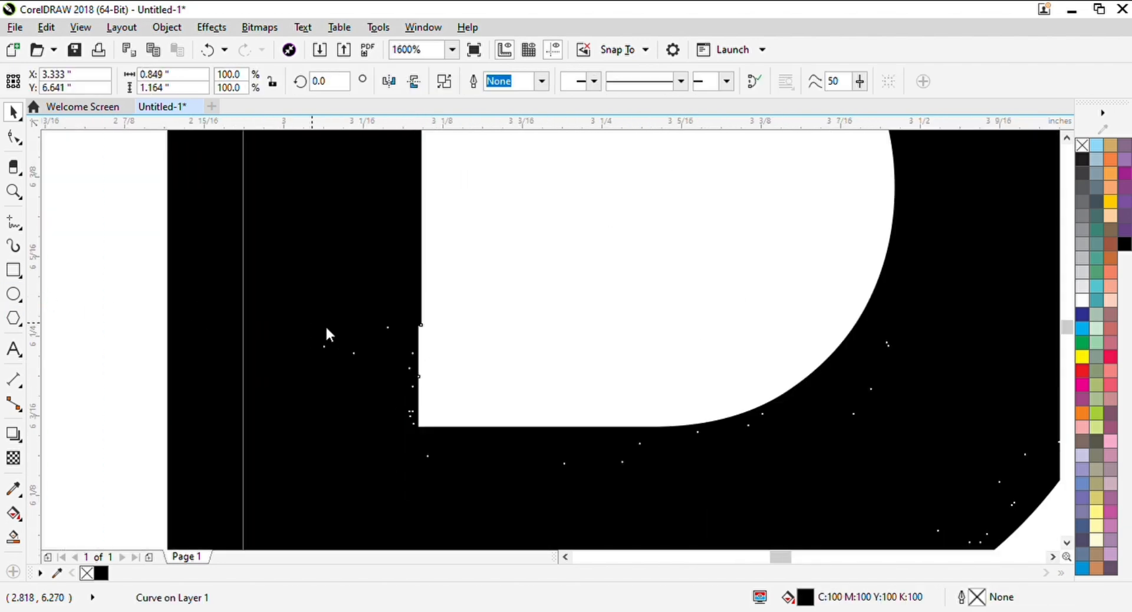
left_click_drag(326, 328, 419, 357)
left_click(429, 327)
scroll(429, 327, "up", 3)
left_click(357, 273)
scroll(358, 273, "up", 2)
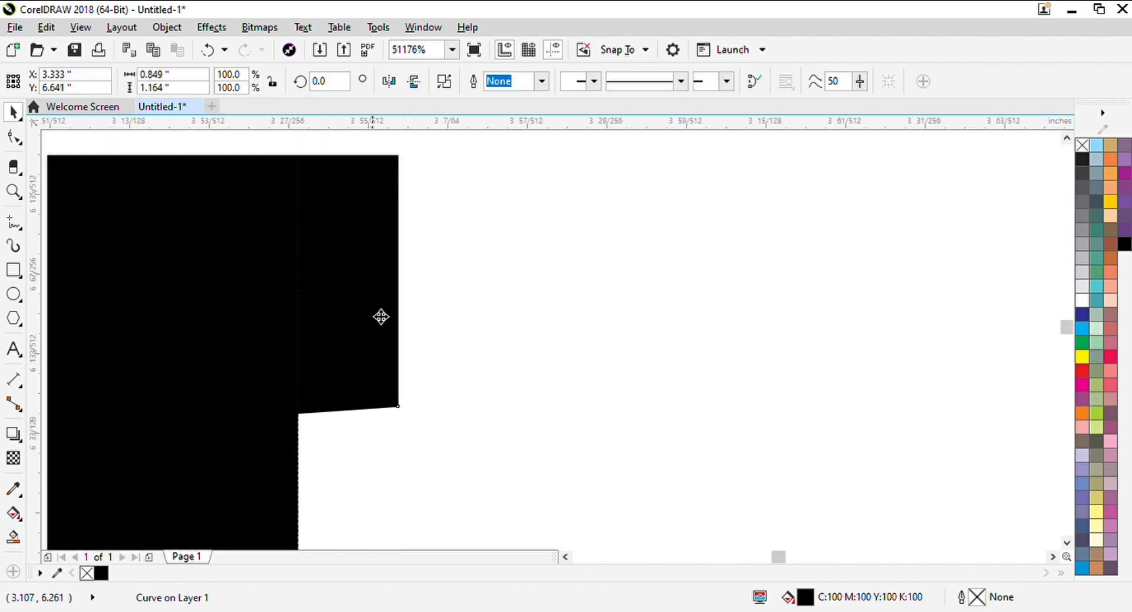
key("F10")
left_click_drag(399, 408, 303, 413)
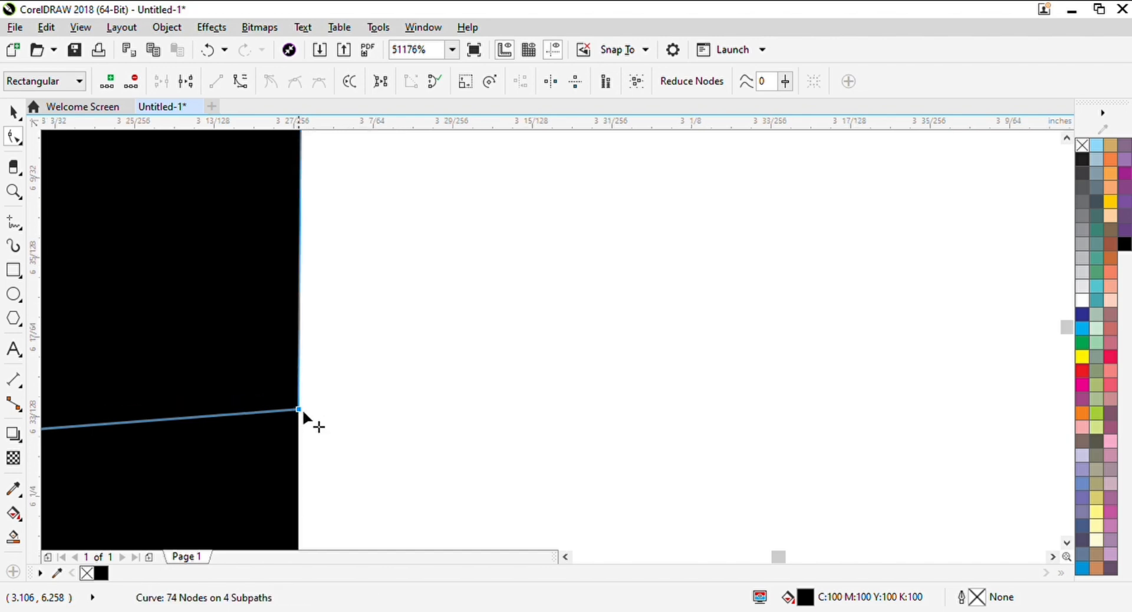
Move the E's upper protruding node near the top of the P's counter onto the stem's right-edge guideline
scroll(303, 413, "down", 7)
scroll(399, 419, "up", 3)
scroll(421, 313, "up", 4)
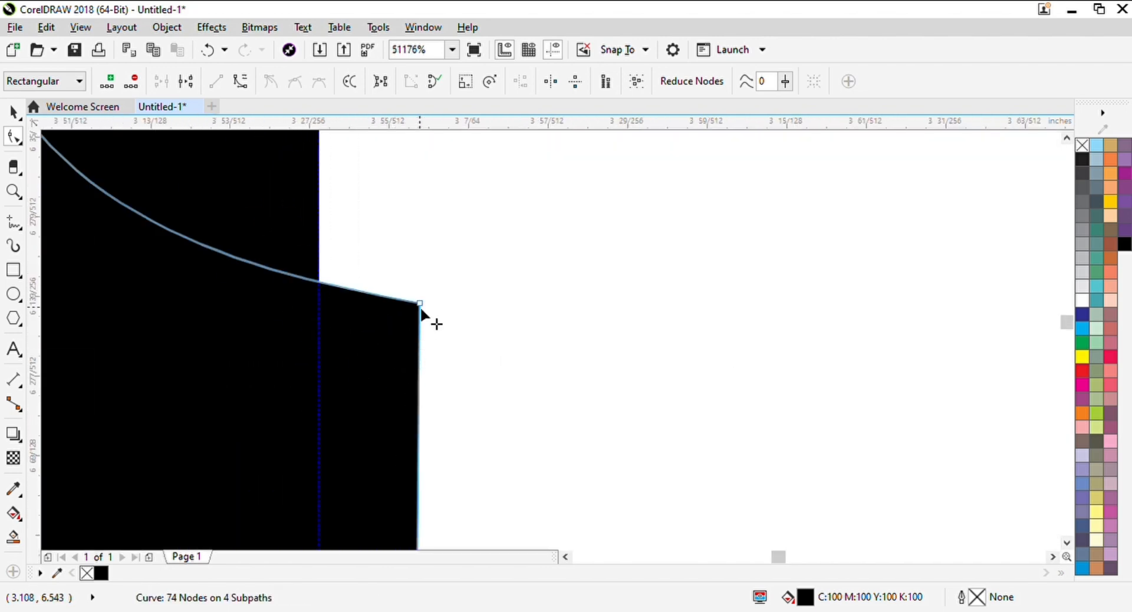
left_click_drag(421, 311, 324, 304)
scroll(324, 304, "down", 5)
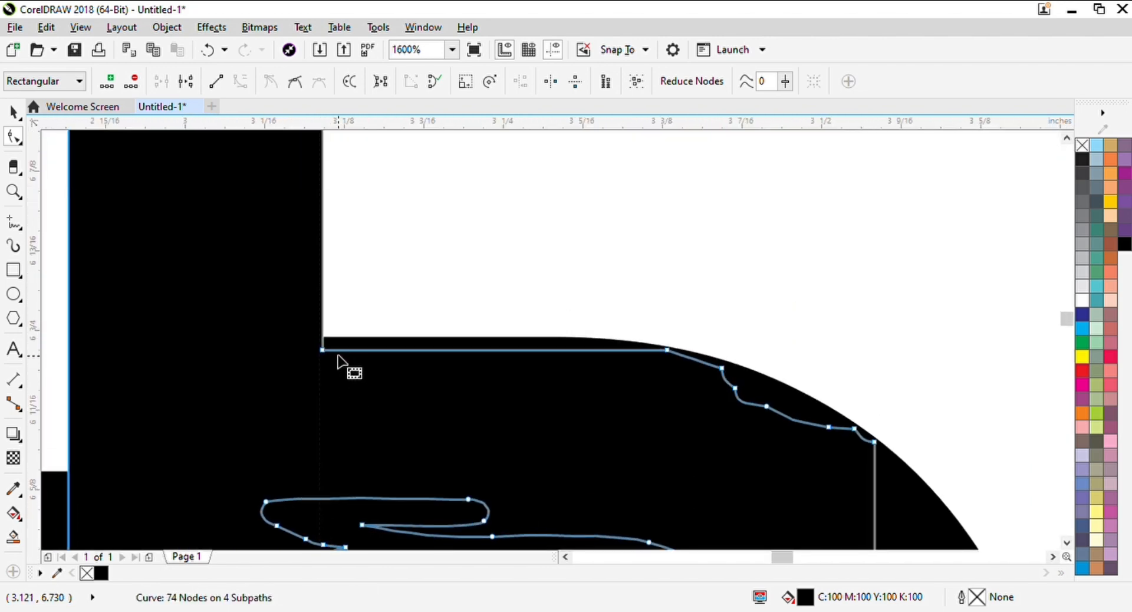
Delete the vertical guidelines used to align the shared stem
scroll(344, 338, "down", 2)
key("space")
scroll(421, 310, "down", 2)
left_click(454, 354)
scroll(415, 328, "up", 2)
left_click(414, 327)
left_click(369, 245)
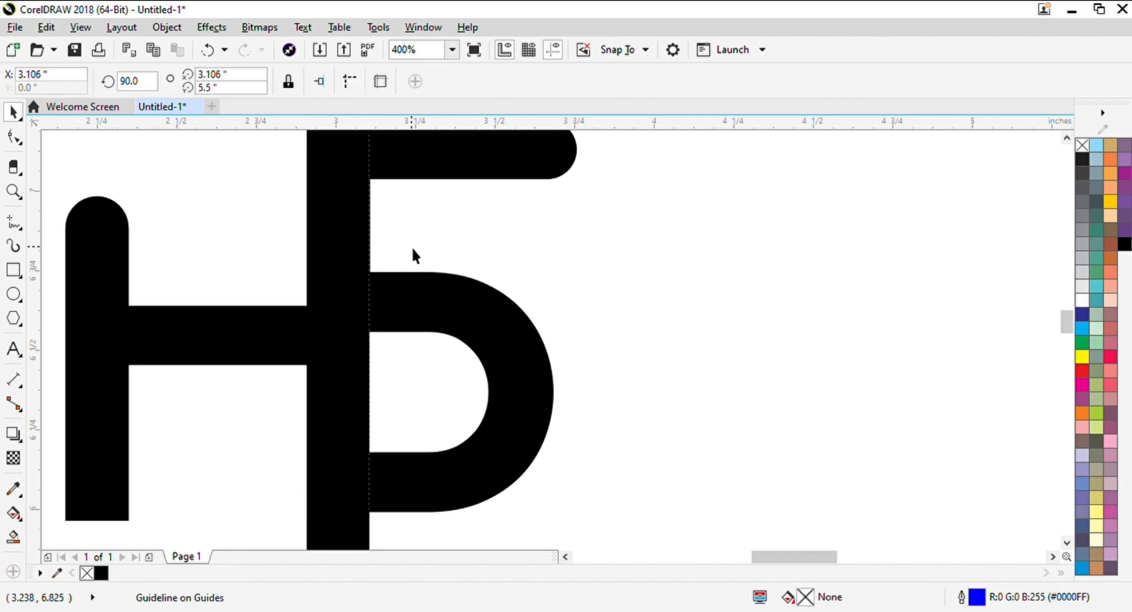
left_click(415, 255)
Draw an ellipse around the monogram and make a horizontally widened copy measuring about 3.99 by 2.479 inches
scroll(480, 306, "down", 2)
left_click(13, 294)
left_click_drag(300, 220, 591, 425)
scroll(598, 327, "up", 1)
left_click_drag(598, 327, 626, 318)
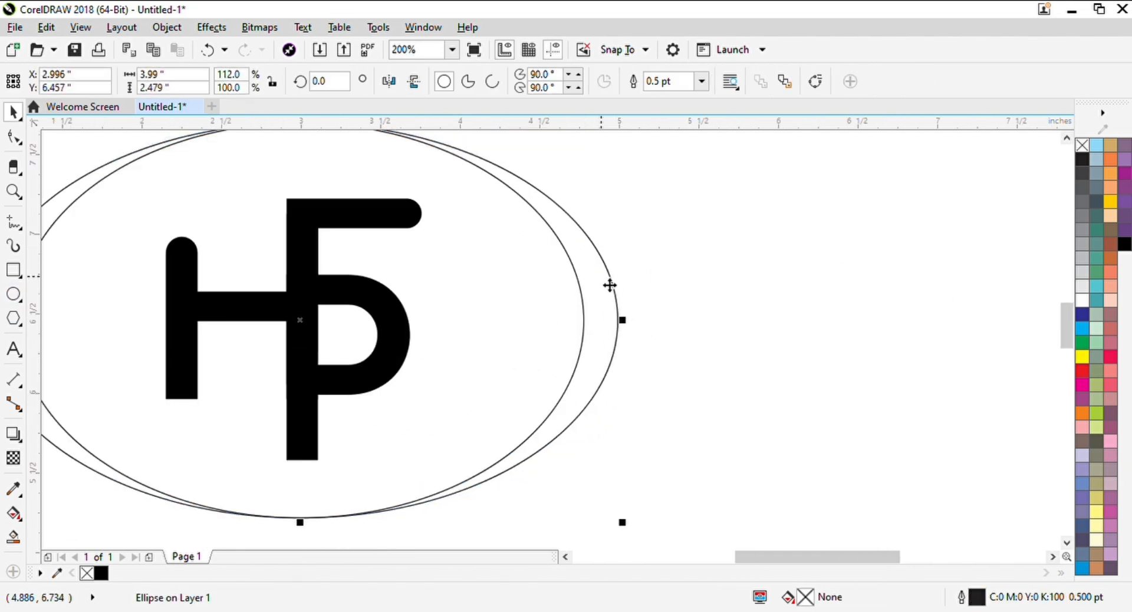
Fill the outer ellipse with 50% black, remove its outline, and send it behind the monogram
left_click(1083, 231)
right_click(1082, 145)
key("shift+Page_Down")
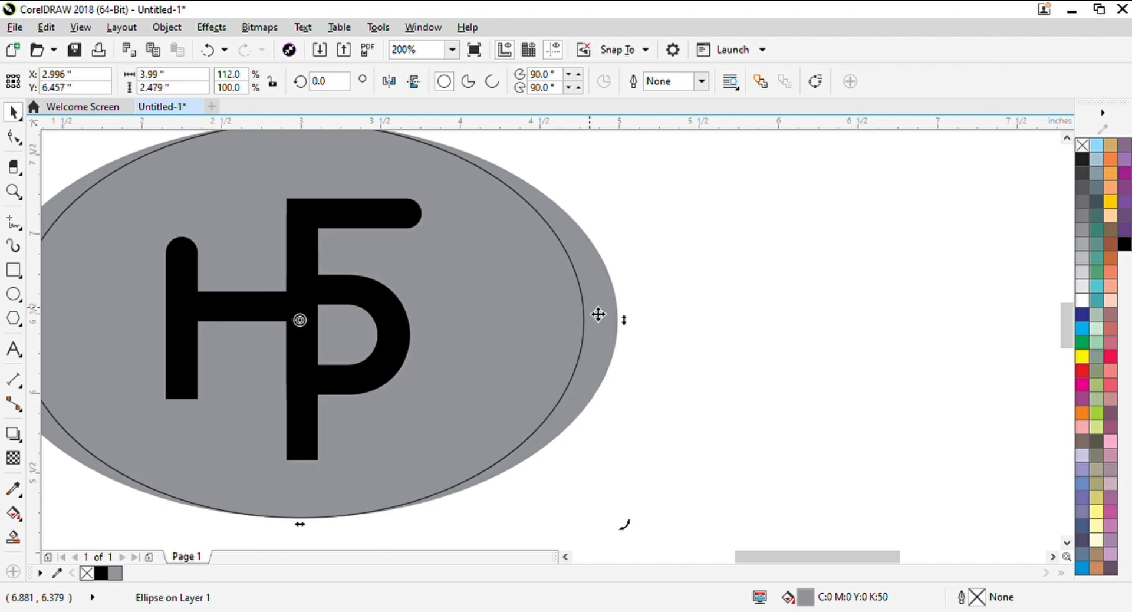
Fill the inner ellipse white, remove its outline, and send both ellipses behind the monogram
left_click(540, 313)
left_click(1088, 283)
right_click(1081, 146)
left_click(608, 292, "shift")
key("shift+Page_Down")
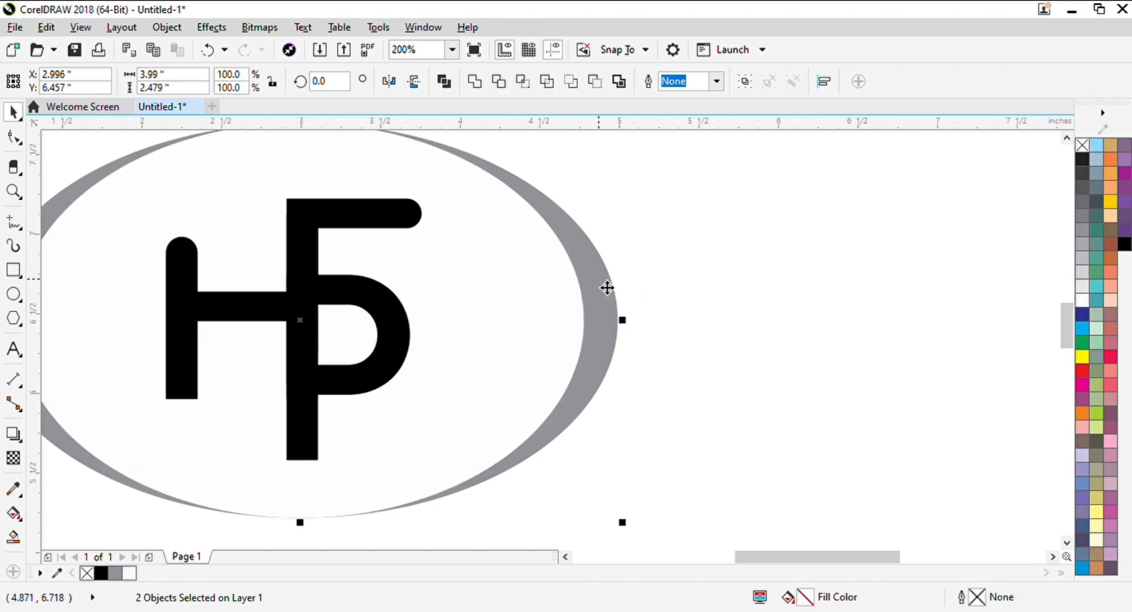
Apply a vertical fountain fill to the outer ellipse with the same 50% black at both ends
left_click_drag(72, 361, 222, 362)
left_click(787, 330)
left_click(745, 282)
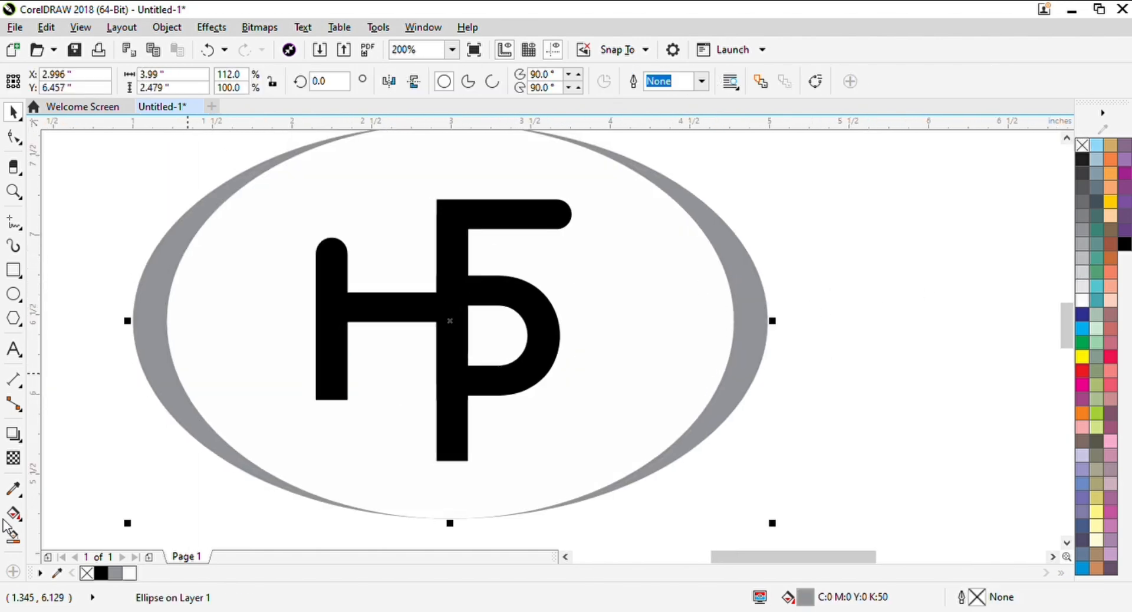
left_click_drag(371, 301, 380, 325)
left_click_drag(440, 143, 452, 530)
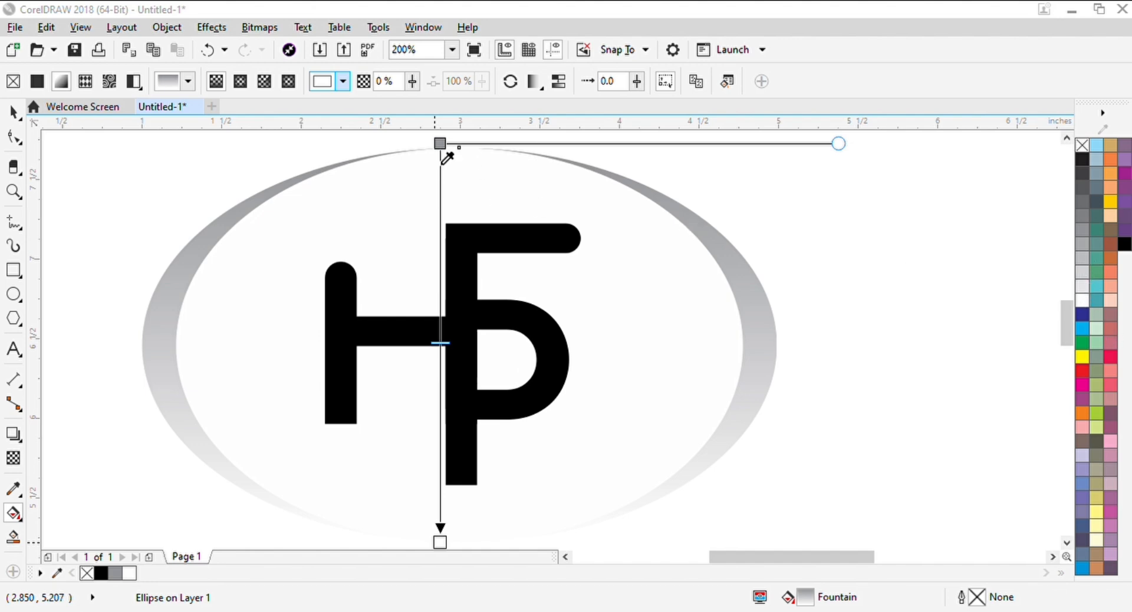
left_click(309, 173)
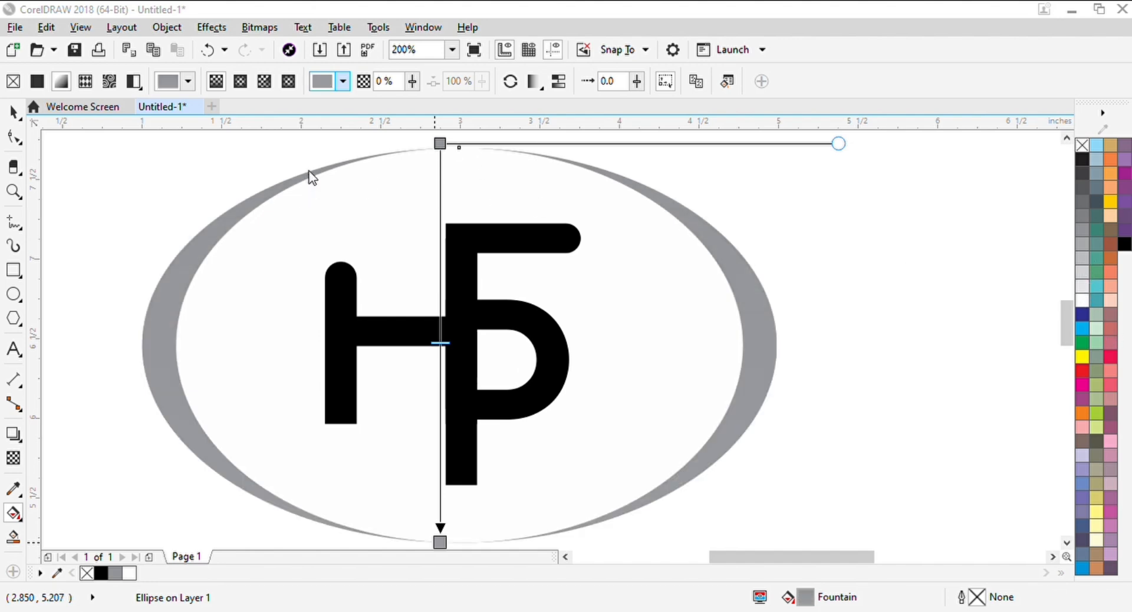
Add a white colour stop near the middle of the outer ellipse's fountain fill, at 47%, and deselect the ellipse
double_click(444, 311)
left_click_drag(443, 314, 443, 334)
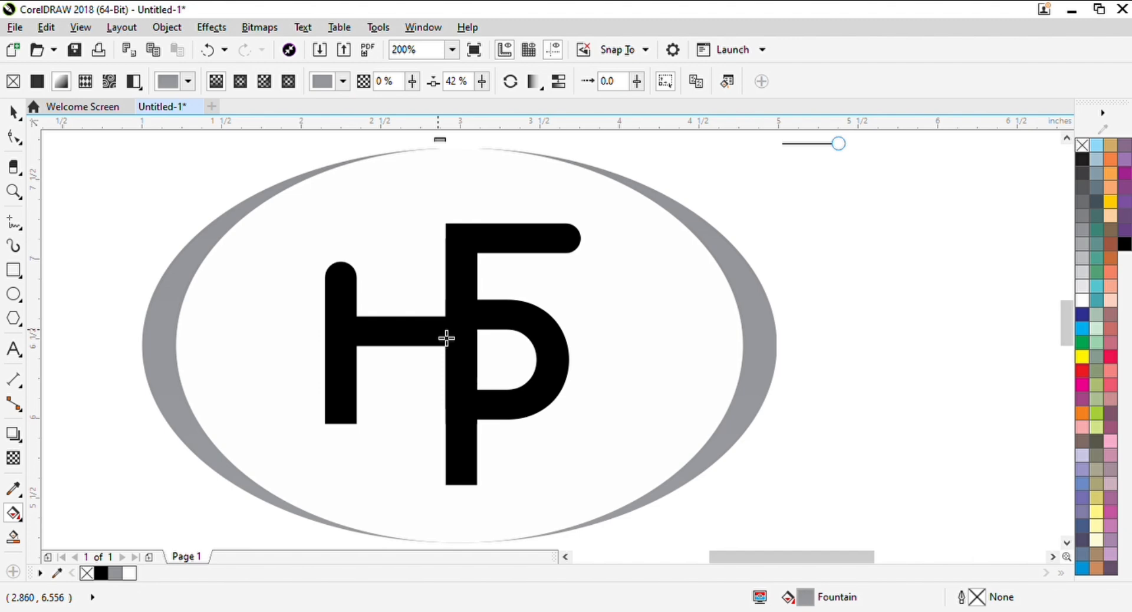
left_click(1082, 301)
key("space")
left_click(833, 312)
Group the monogram letters and centre them horizontally in the ellipses
scroll(833, 313, "down", 2)
left_click_drag(634, 280, 478, 413)
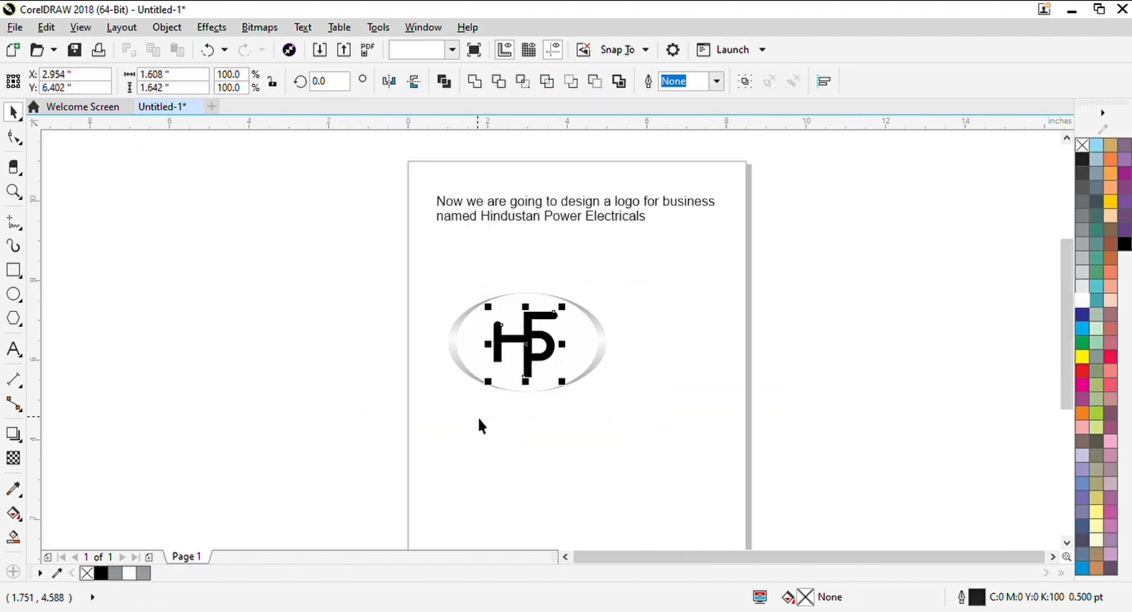
key("ctrl+g")
scroll(538, 361, "up", 2)
Ungroup the monogram letters and weld them into a single curve
left_click(568, 291)
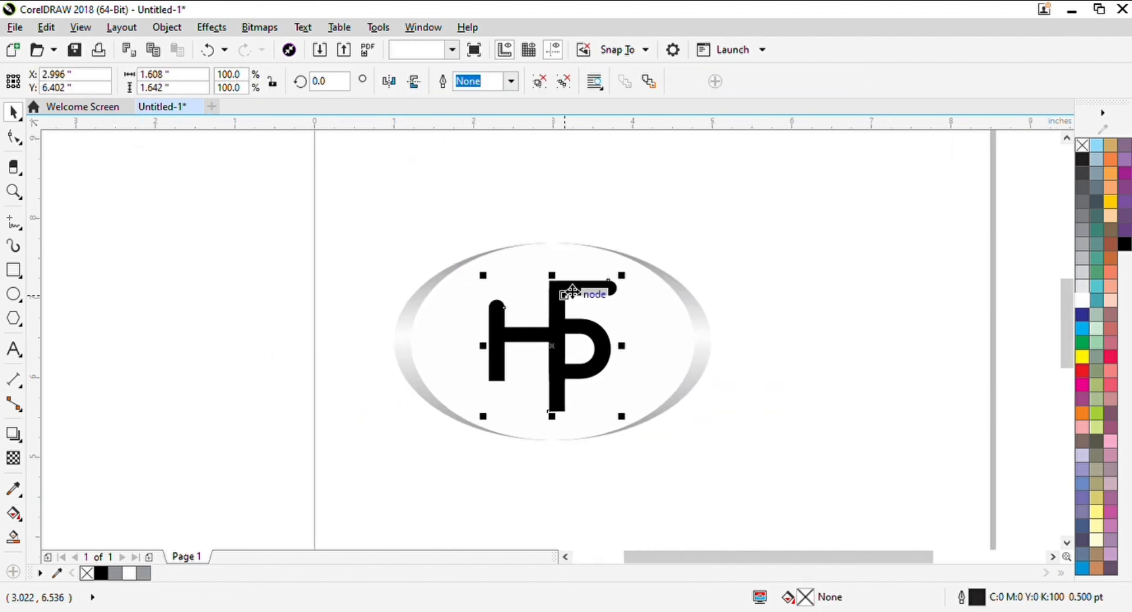
left_click(539, 83)
key("Escape")
scroll(556, 341, "up", 4)
left_click(538, 324)
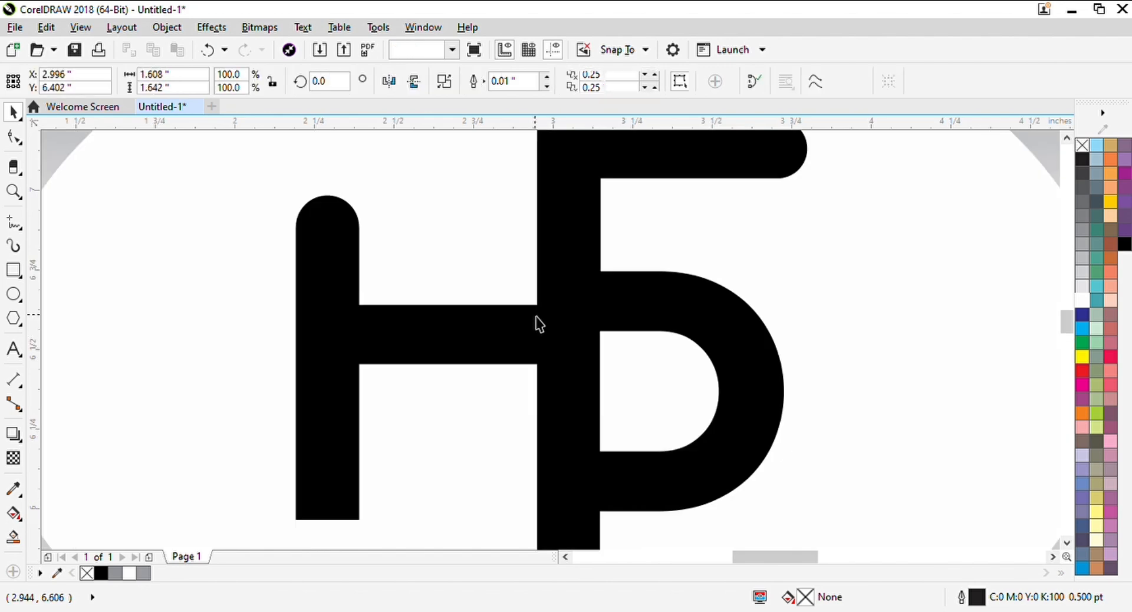
Make a slightly offset duplicate of the monogram and fill the rear one medium gray as a shadow
left_click_drag(564, 324, 566, 319)
right_click(566, 318)
scroll(566, 319, "down", 1)
scroll(575, 372, "up", 1)
left_click(319, 463)
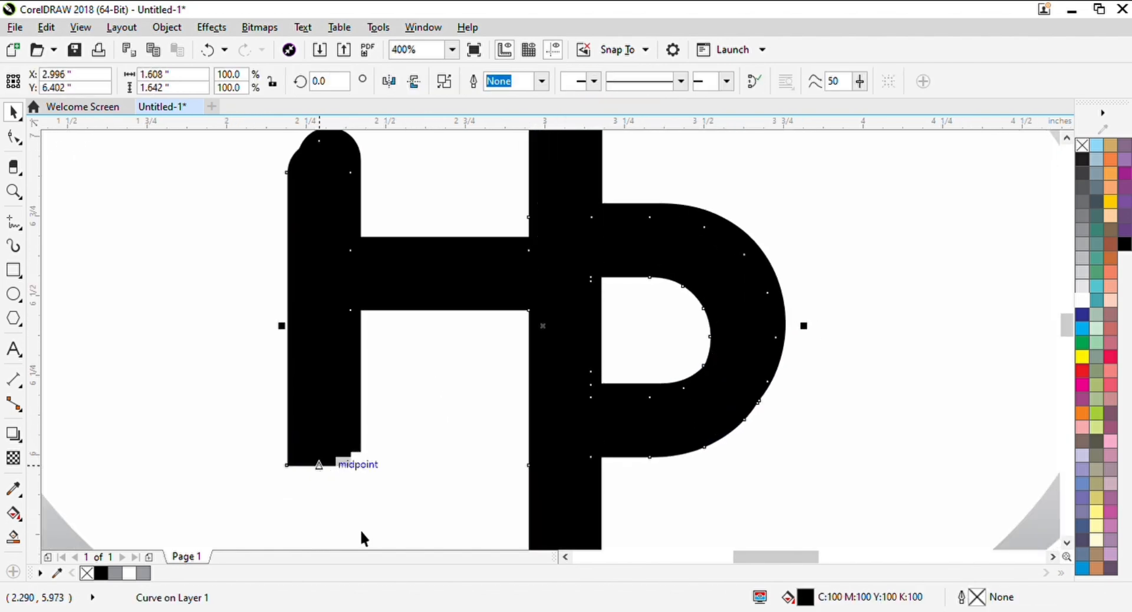
left_click(1082, 286)
left_click(1082, 174)
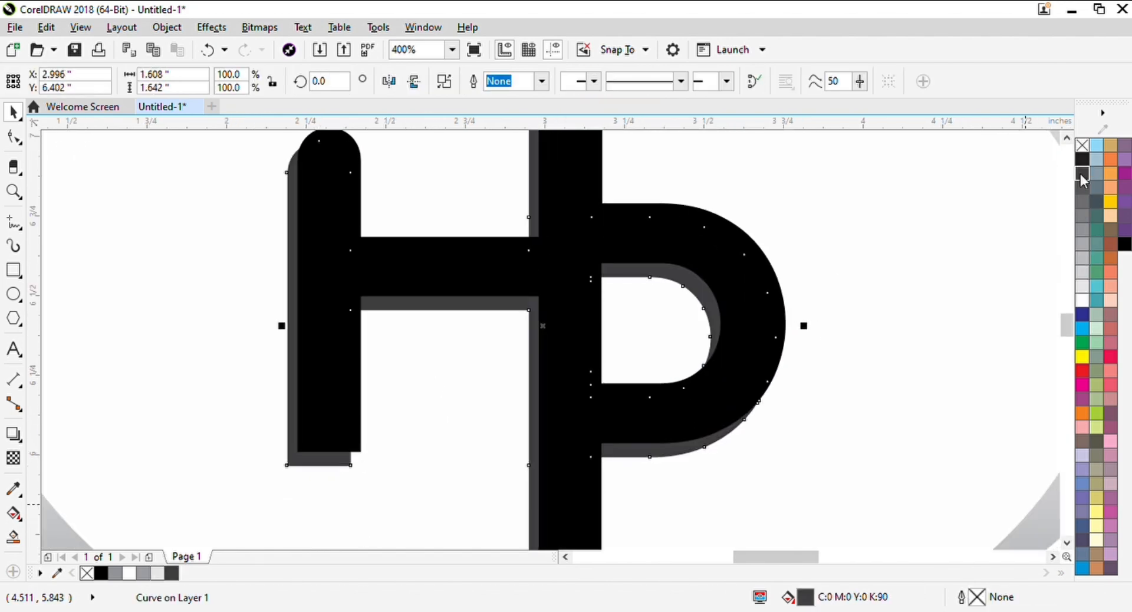
left_click(1083, 227)
scroll(662, 329, "down", 2)
Tint the front monogram with red to a dark maroon, C:73 M:100 Y:100 K:73
left_click(787, 254)
left_click(528, 317)
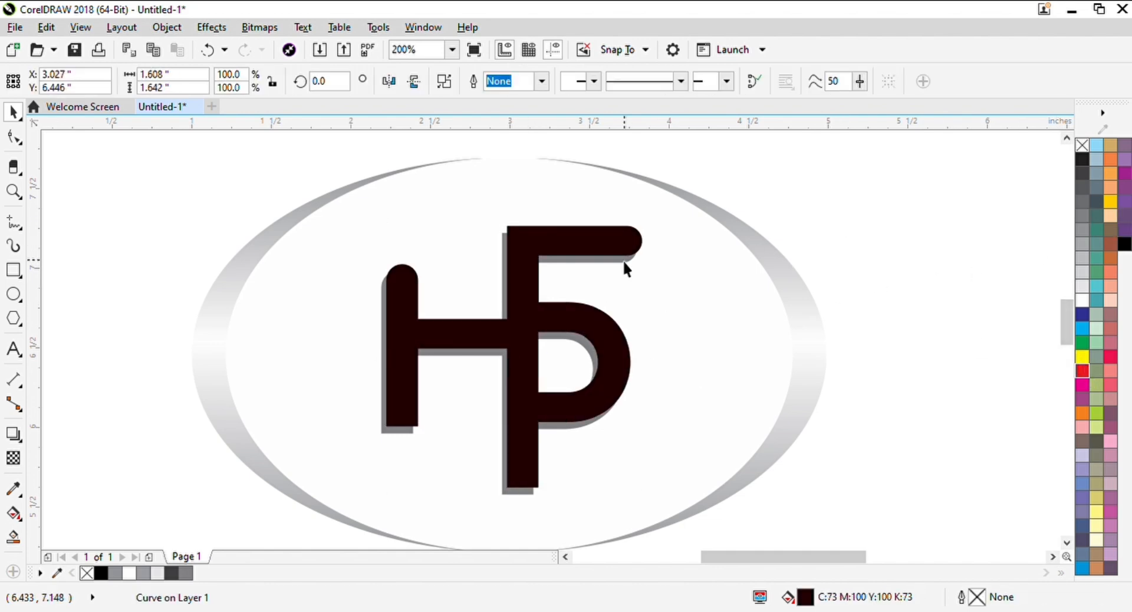
Try tinting the inner ellipse a flat pale red, and undo the tint
left_click(707, 374)
left_click(1083, 376)
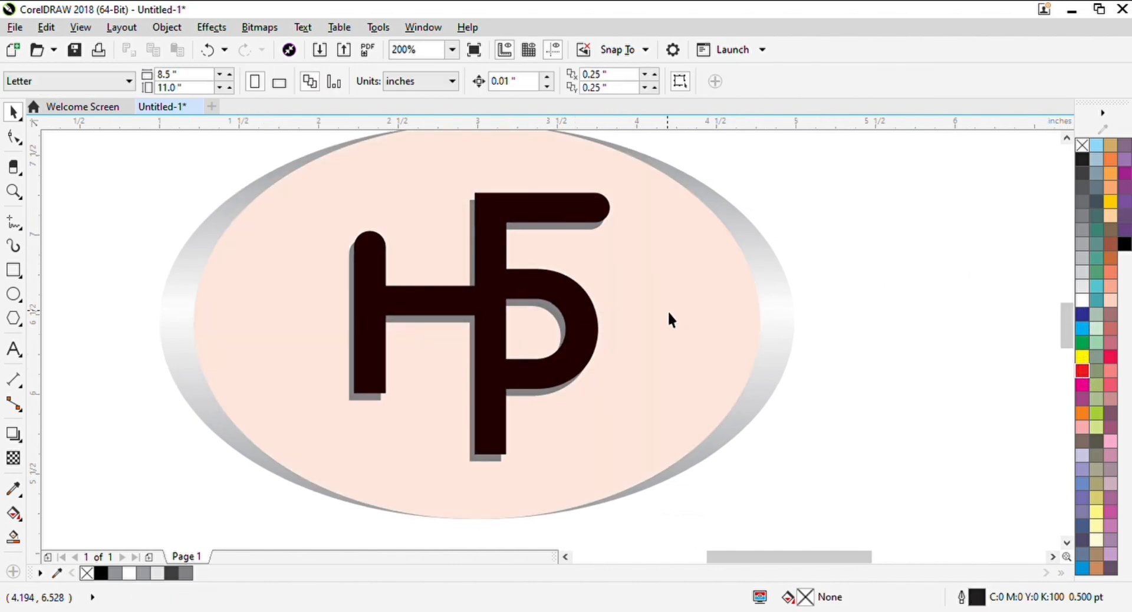
key("ctrl+z")
key("ctrl+z")
key("ctrl+z")
key("ctrl+z")
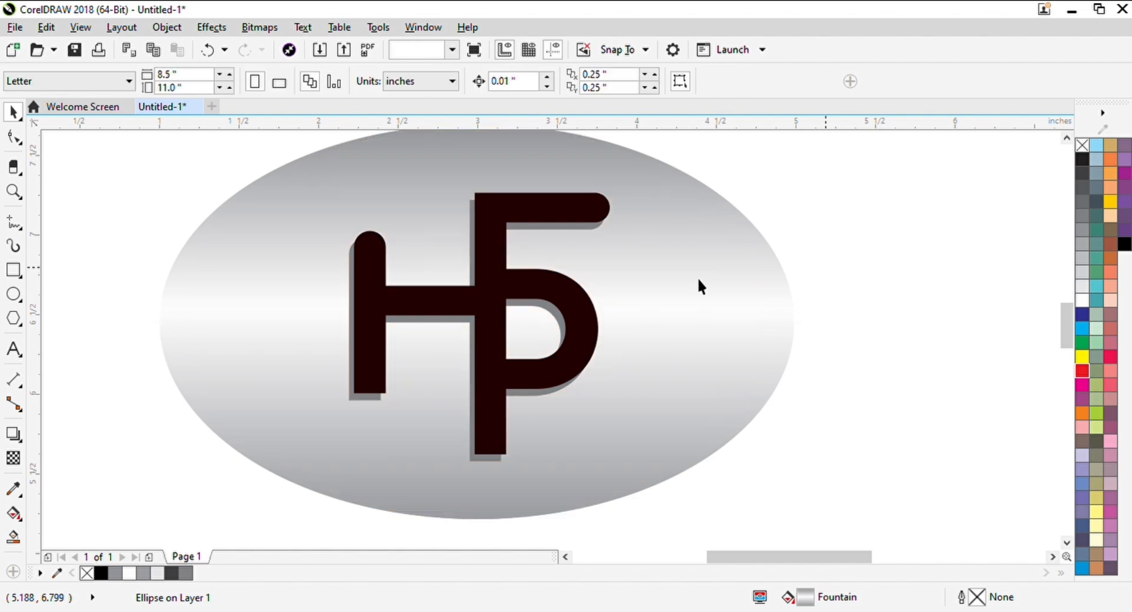
Give the inner ellipse a vertical fountain fill with a white middle and both ends tinted pale red
left_click(698, 279)
key("g")
scroll(635, 270, "down", 1)
left_click(1095, 374)
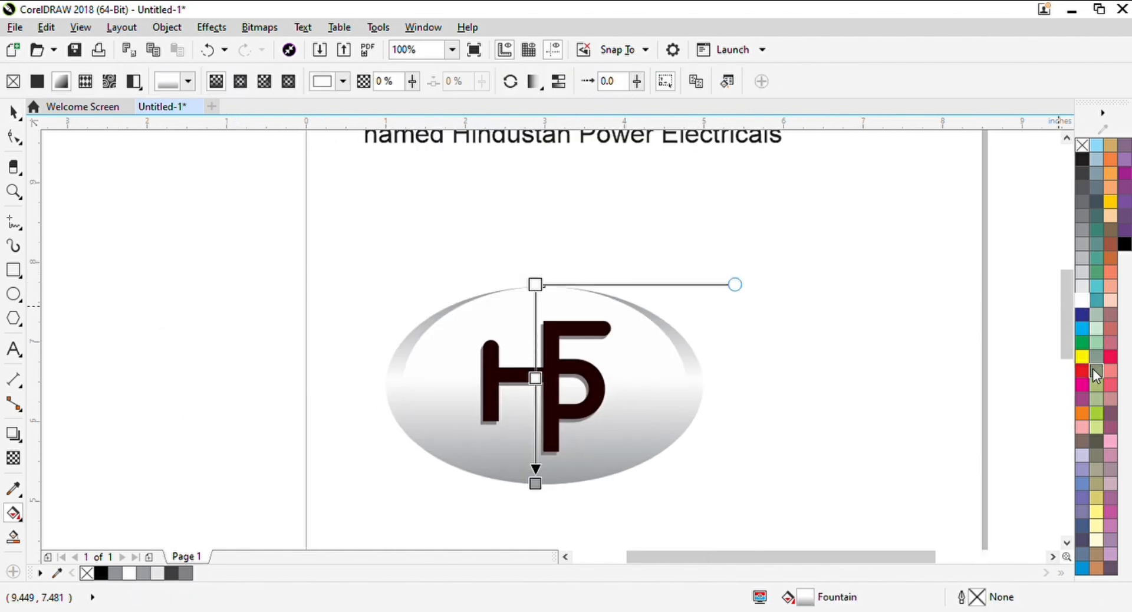
left_click(1088, 380)
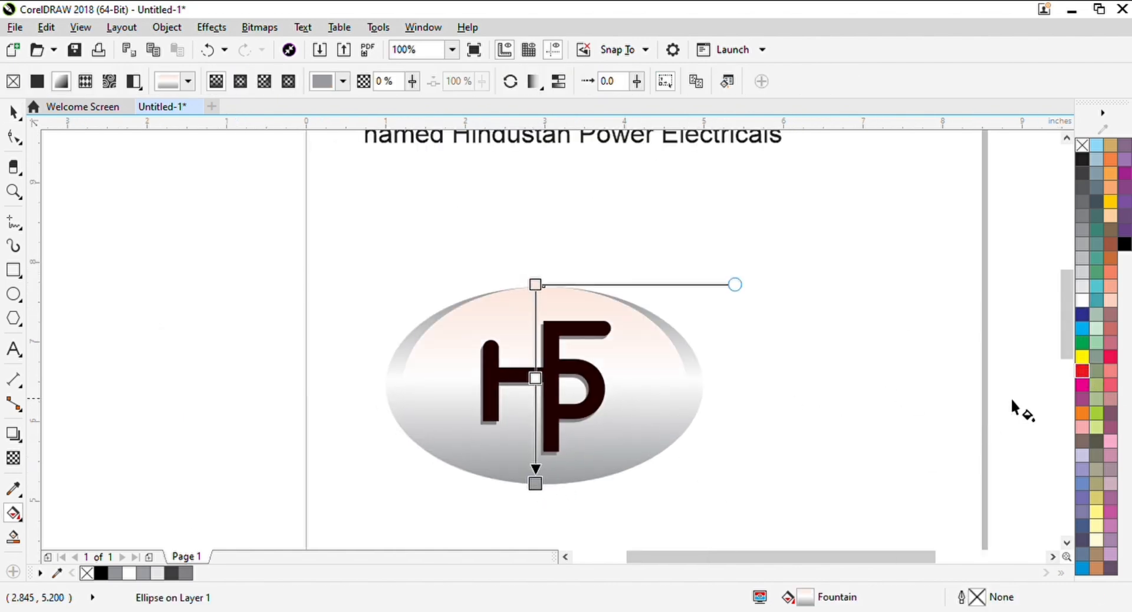
left_click(1088, 302)
left_click(1080, 372, "ctrl")
key("space")
left_click(922, 366)
left_click_drag(700, 334, 740, 293)
key("z")
left_click_drag(374, 231, 794, 463)
key("space")
scroll(801, 451, "up", 1)
scroll(800, 451, "down", 1)
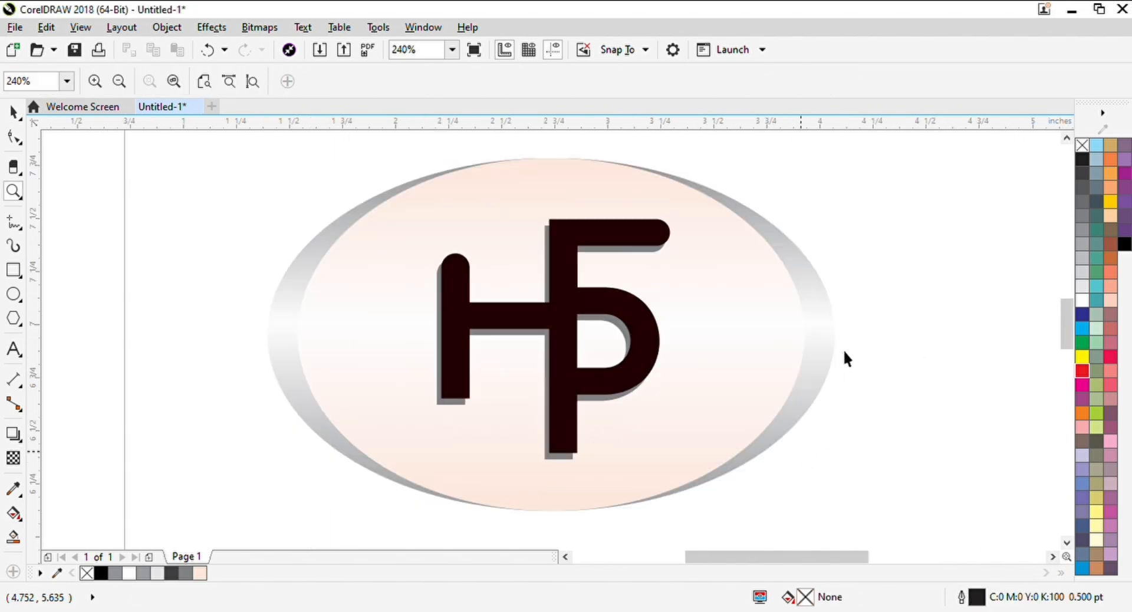
Add the artistic text "HINDUSTAN POWER ELECTRICALS" below the ellipse in the Blackpast font at 24 pt
scroll(624, 451, "down", 2)
key("F8")
left_click(473, 376)
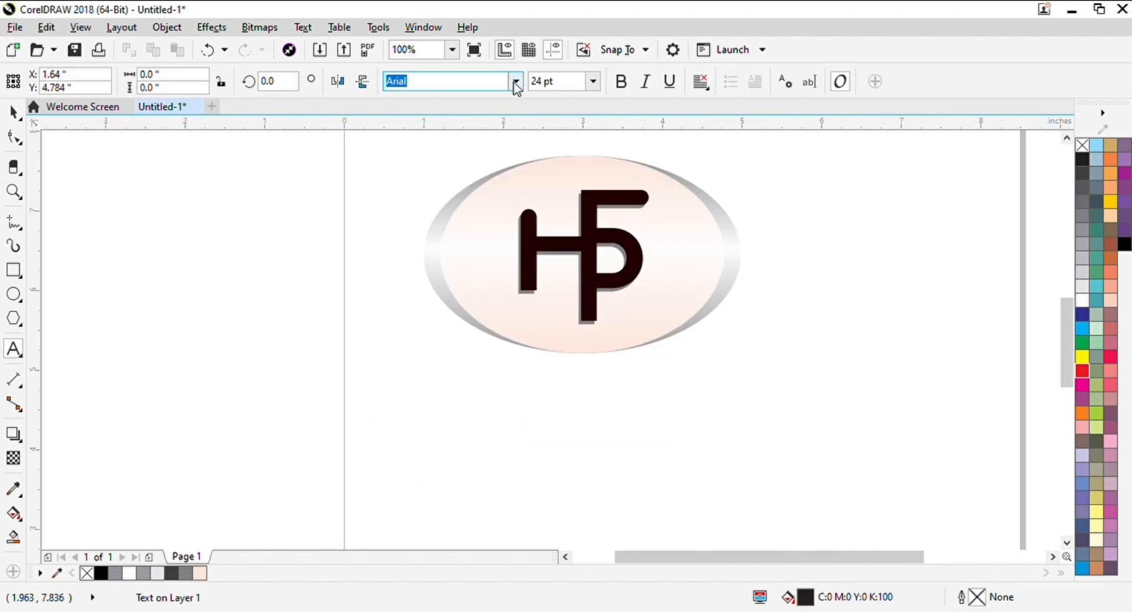
left_click(504, 133)
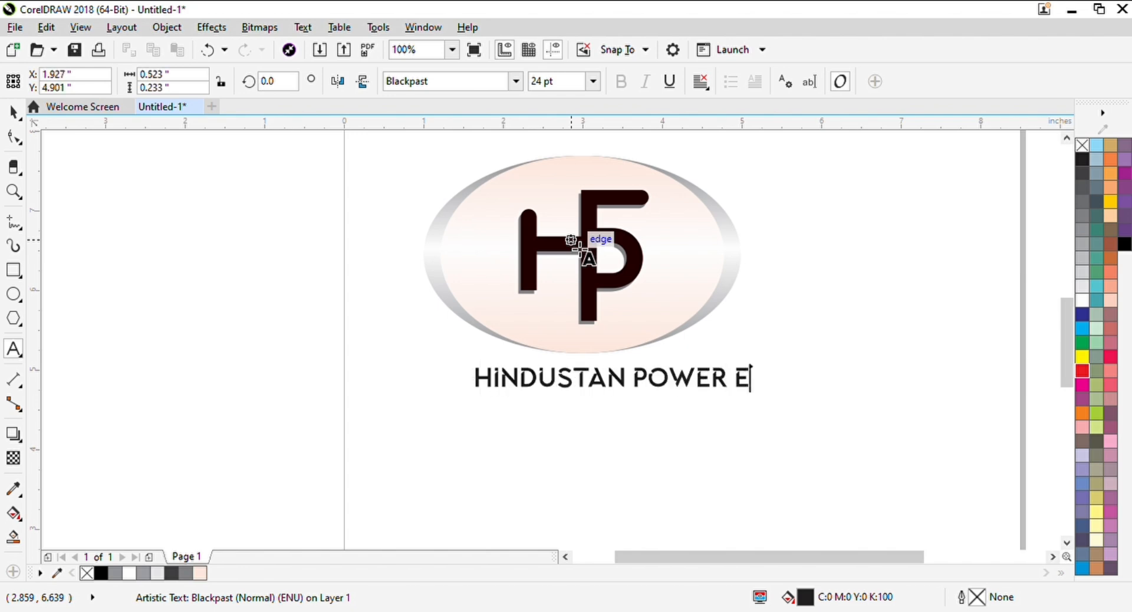
type("S")
key("ctrl+space")
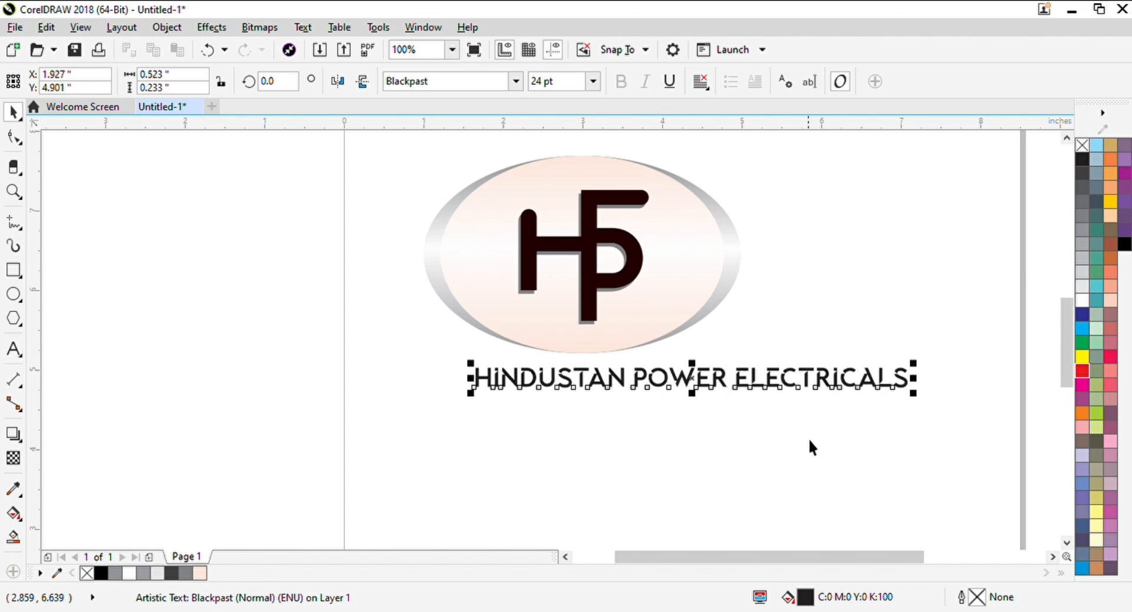
left_click(862, 439)
Group the ellipses with the monogram, and centre the emblem and the company name on the page
scroll(724, 341, "down", 3)
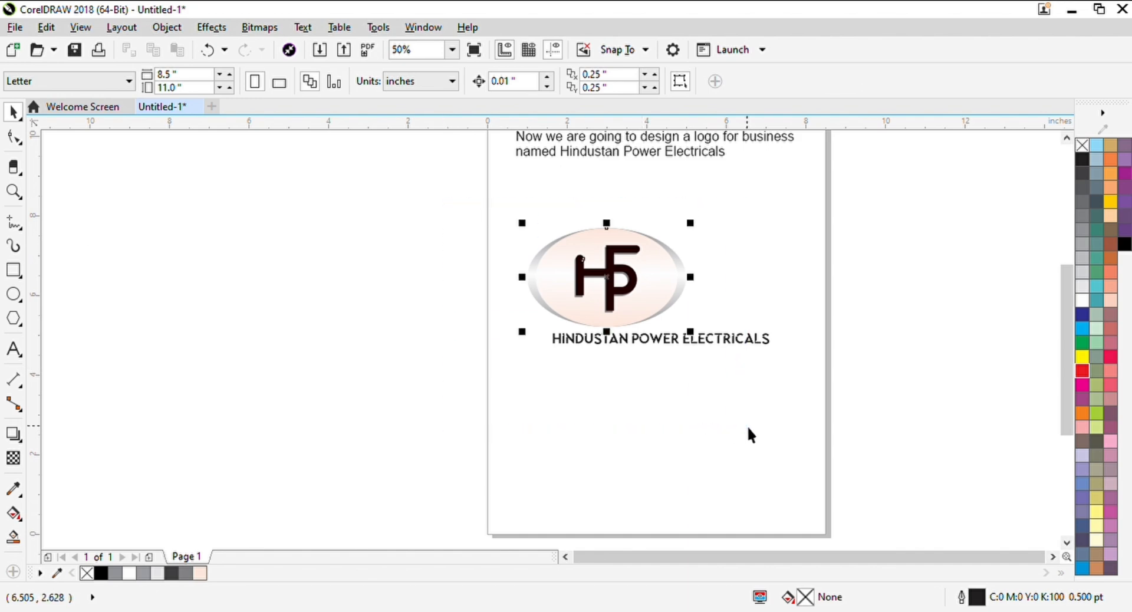
key("ctrl+g")
left_click_drag(808, 404, 384, 291)
left_click(613, 293, "shift")
key("c")
key("p")
left_click(755, 323)
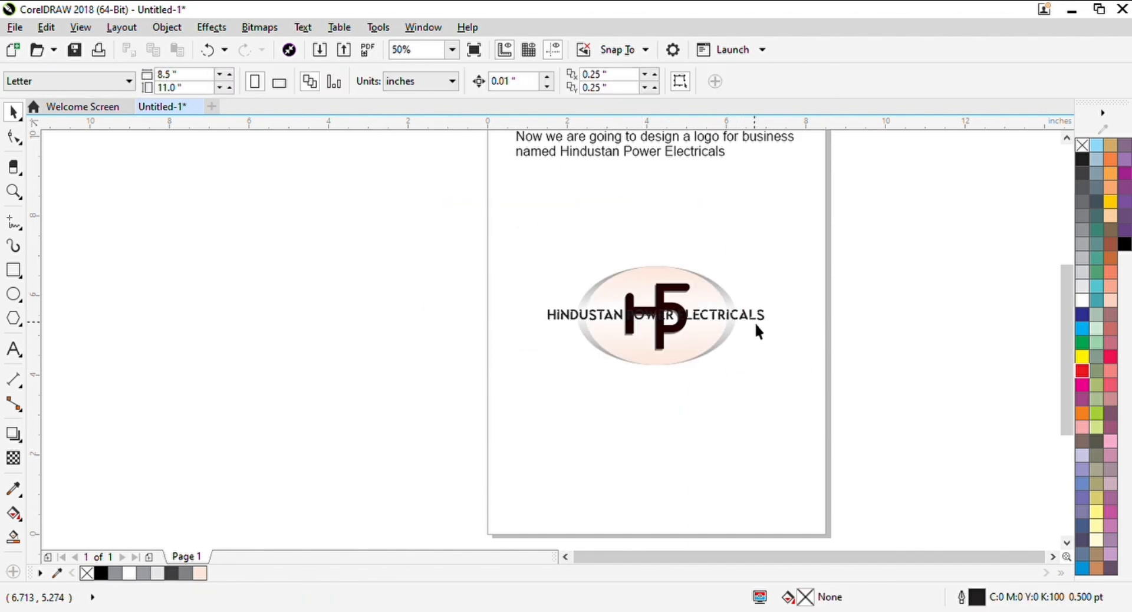
Move the company name straight down to just below the ellipse emblem
left_click_drag(756, 325, 765, 395)
left_click(765, 397)
scroll(688, 387, "up", 4)
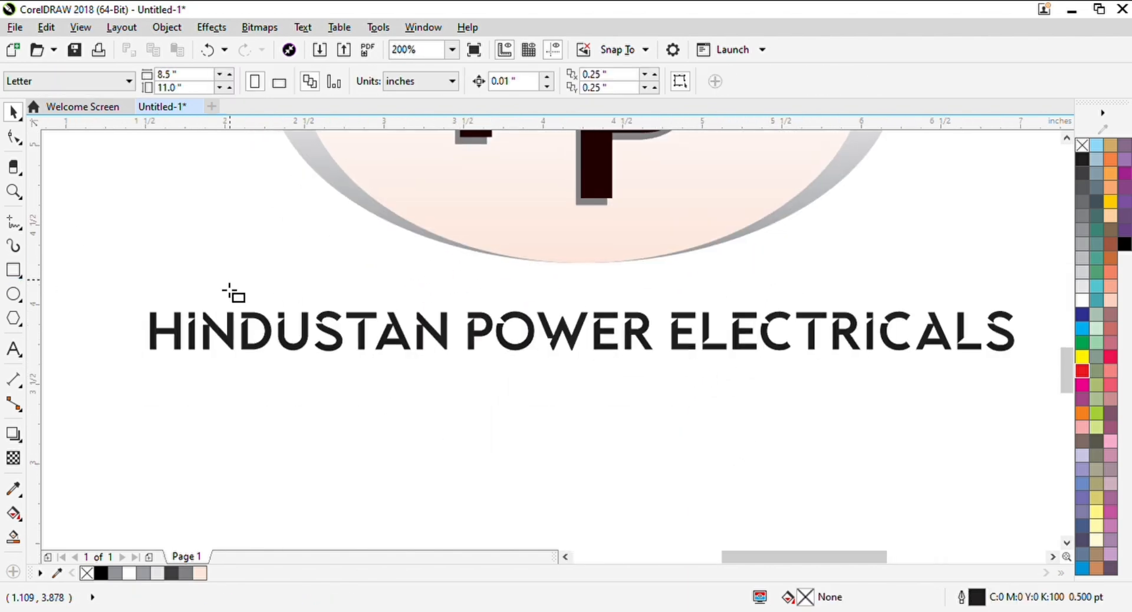
Draw a rectangle about 6.094 by 0.865 inches around the company name and fully round its corners to 0.432 inches
scroll(234, 294, "down", 2)
mouse_move(139, 270)
left_mouse_down()
mouse_move(508, 366)
mouse_move(624, 339)
mouse_move(634, 306)
left_mouse_up()
key("space")
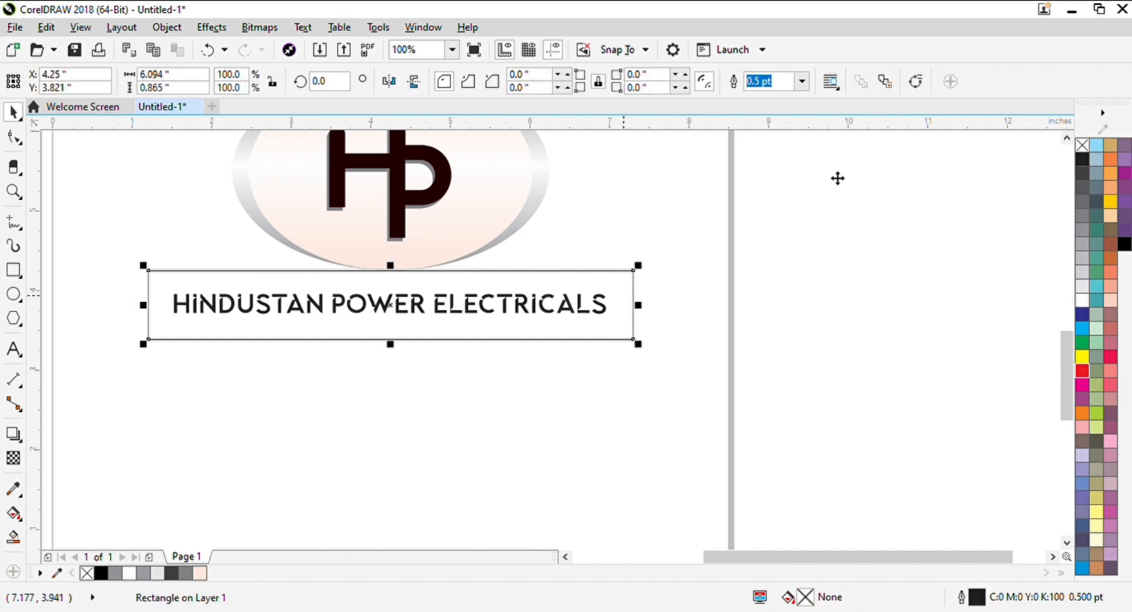
key("F10")
left_click_drag(635, 272, 393, 348)
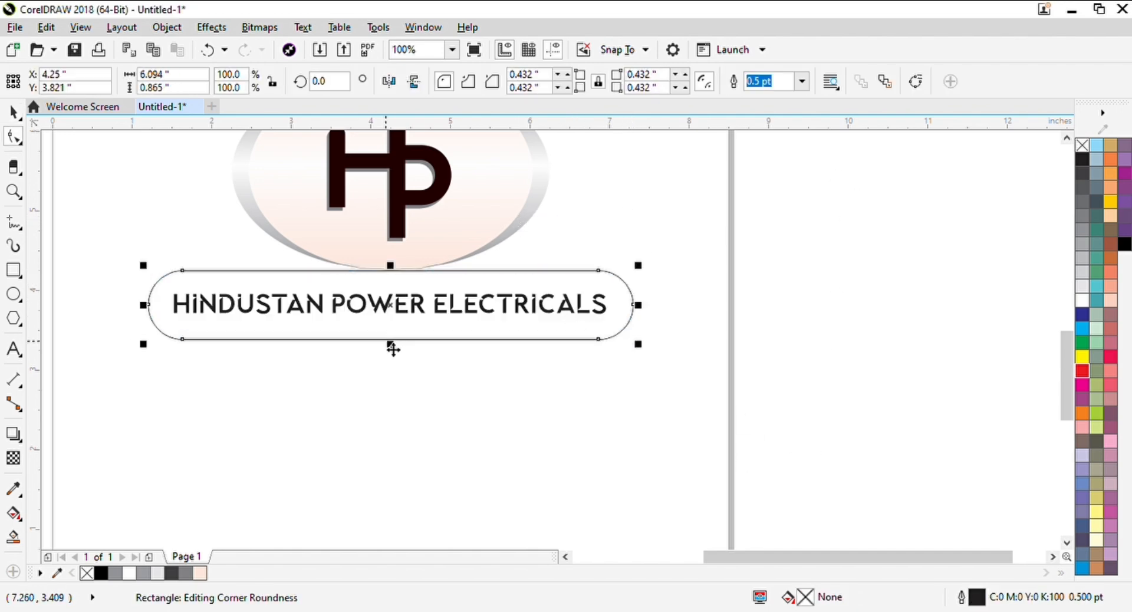
Reduce the rounded rectangle's height symmetrically to about 0.495 inches around the company name
scroll(393, 349, "up", 2)
key("space")
left_click_drag(407, 391, 455, 340)
scroll(454, 341, "down", 2)
left_click(649, 334)
left_click(672, 314)
scroll(672, 307, "up", 3)
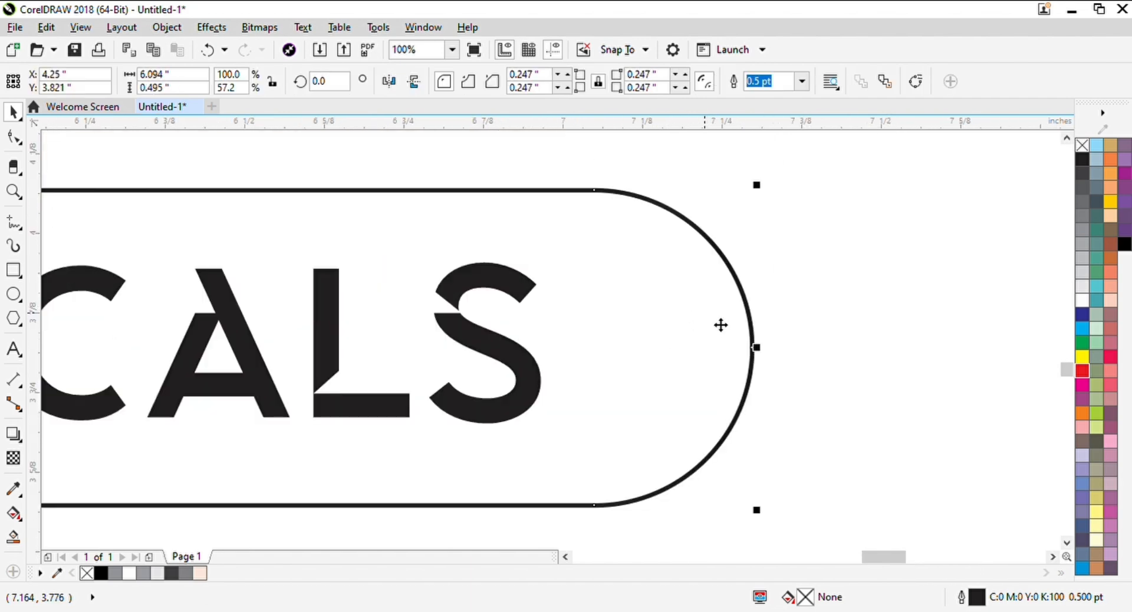
Make a narrower centred copy of the rounded rectangle and fill the outer one with 20% black
left_click_drag(757, 348, 691, 358)
right_click(692, 358)
left_click(750, 307)
left_click(1082, 272)
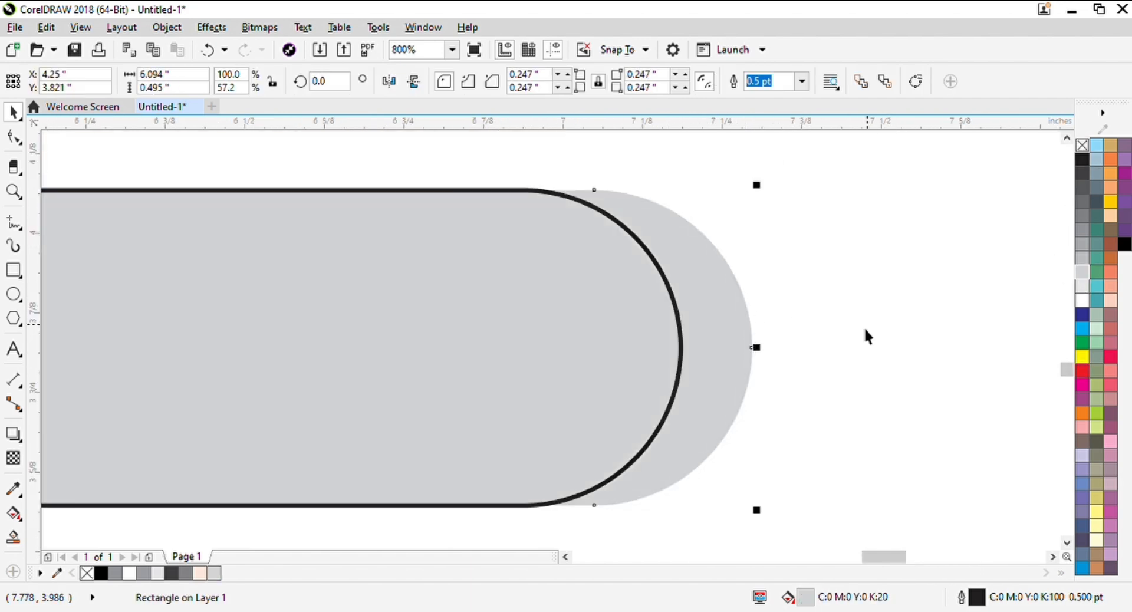
Fill the inner rounded rectangle white, remove the outlines, and send both rounded rectangles behind the company name
left_click(1082, 301)
right_click(1082, 145)
left_click(720, 293, "shift")
key("shift+Page_Down")
scroll(669, 301, "down", 2)
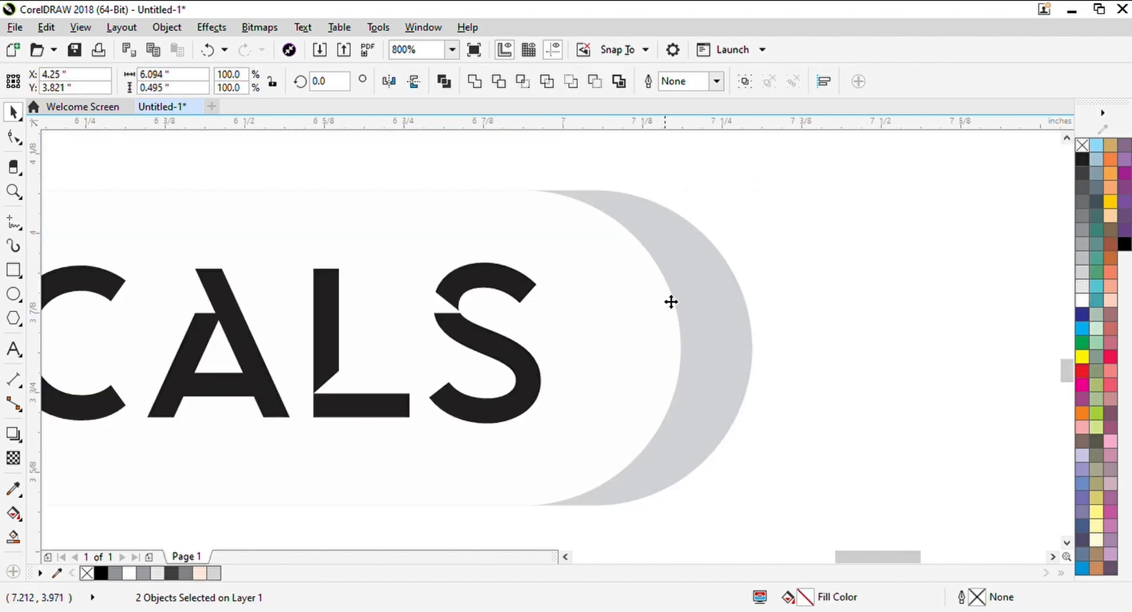
Colour the company name text red
left_click(578, 277)
left_click(1082, 370)
left_click(522, 336)
scroll(593, 381, "down", 1)
Group the company name with its rounded plate and move it up against the ellipse's lower edge
left_click_drag(855, 409, 118, 293)
key("ctrl+g")
left_click(695, 280, "shift")
left_click(742, 442)
scroll(731, 310, "up", 3)
left_click_drag(740, 484, 647, 334)
scroll(699, 347, "down", 4)
left_click_drag(727, 375, 713, 380)
left_click(439, 238)
key("z")
left_click_drag(463, 236, 840, 389)
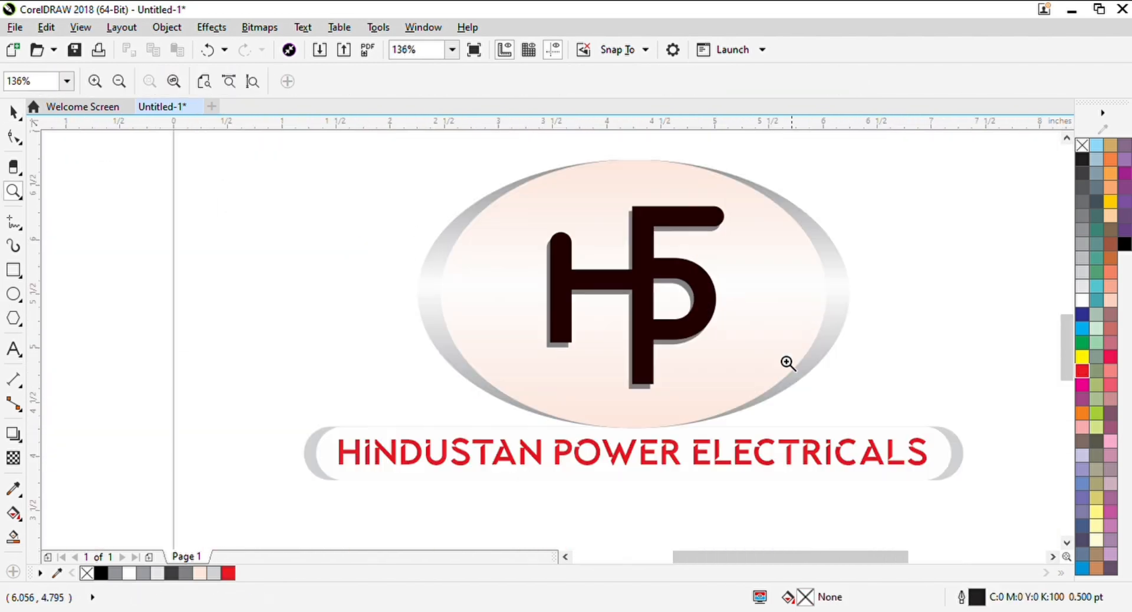
scroll(363, 355, "down", 1)
left_click_drag(665, 270, 661, 265)
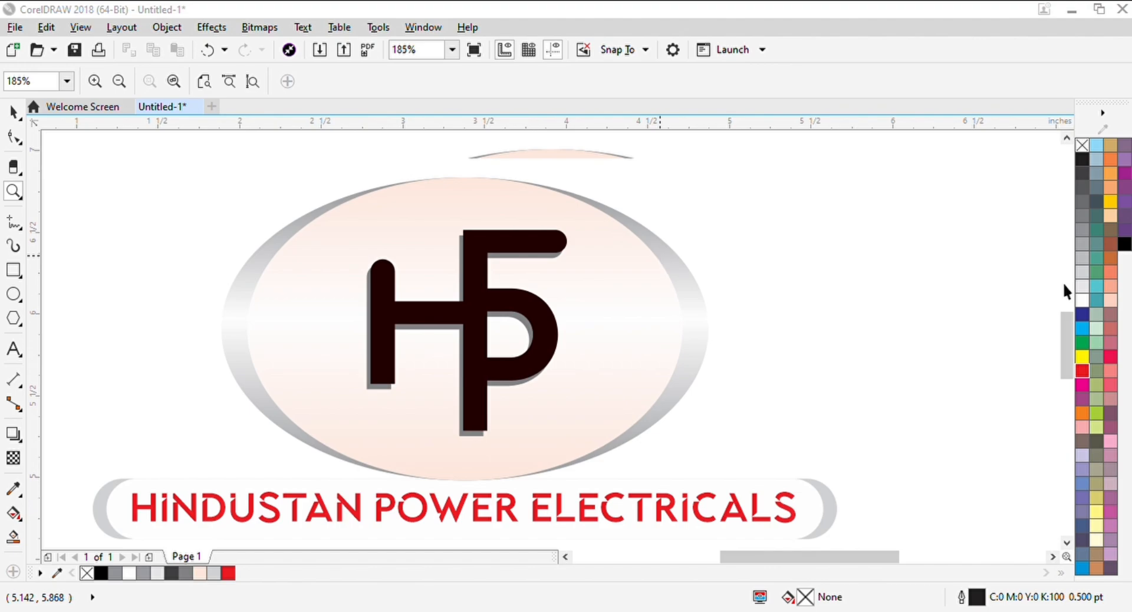